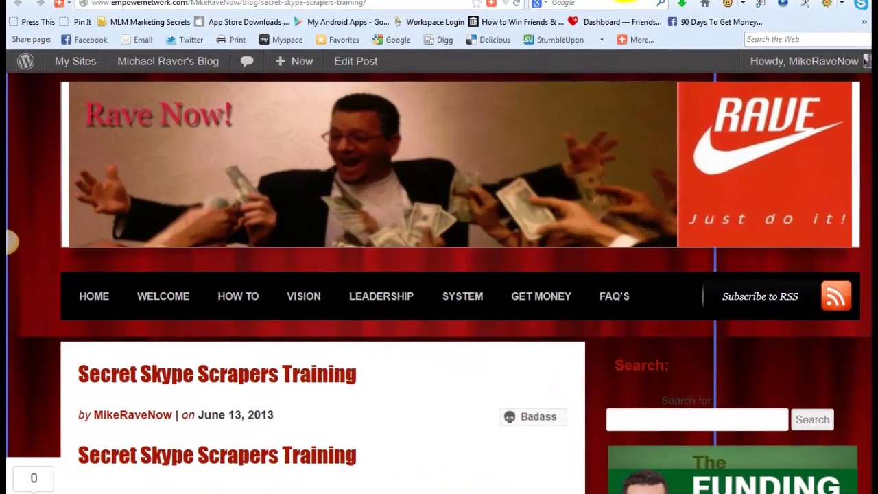
- Log in to the Chatroll account, then return to the blog post
click(617, 8)
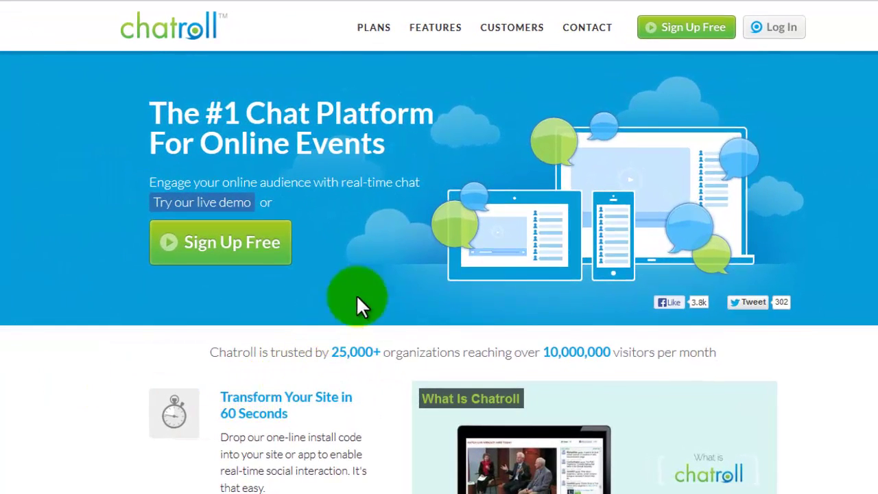
click(775, 27)
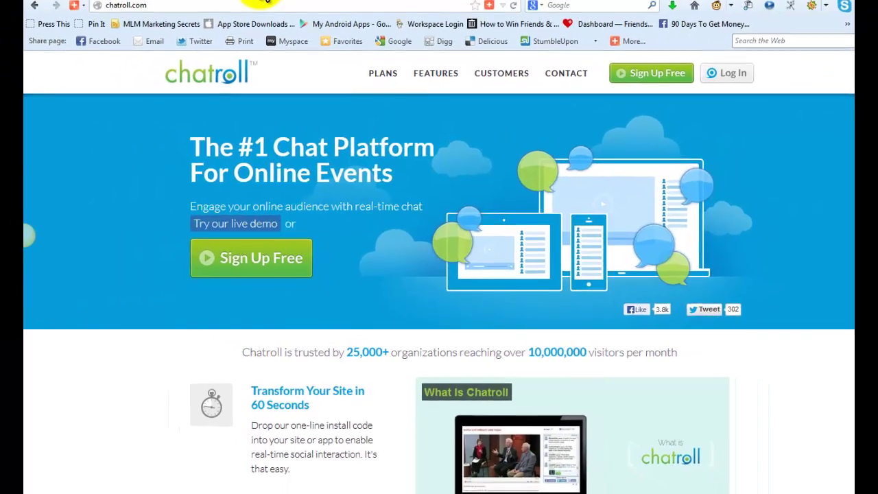
click(274, 10)
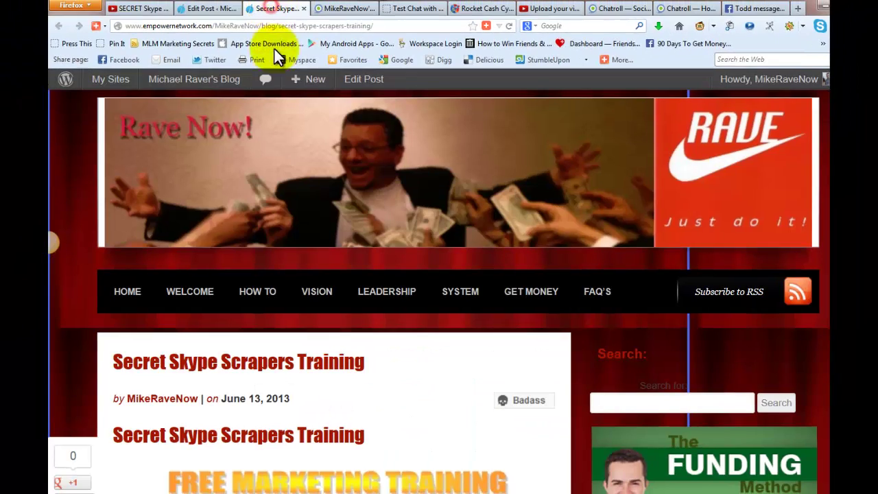
- Scroll the blog post past the video and chat widget to the Chat Test post
scroll(398, 208, down, 2)
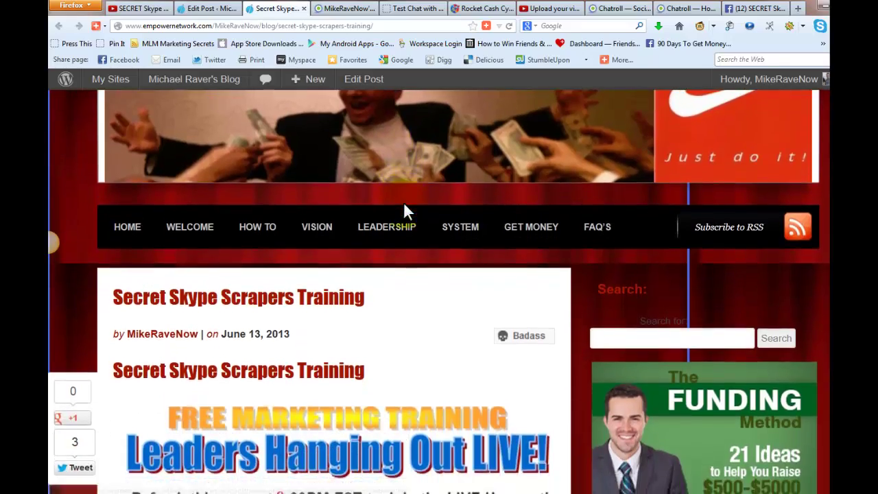
scroll(404, 205, up, 2)
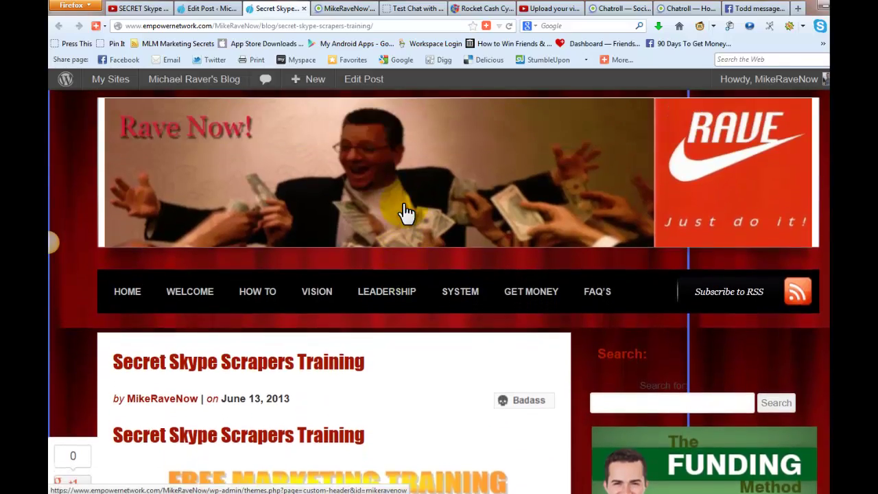
scroll(411, 233, down, 3)
scroll(409, 251, down, 1)
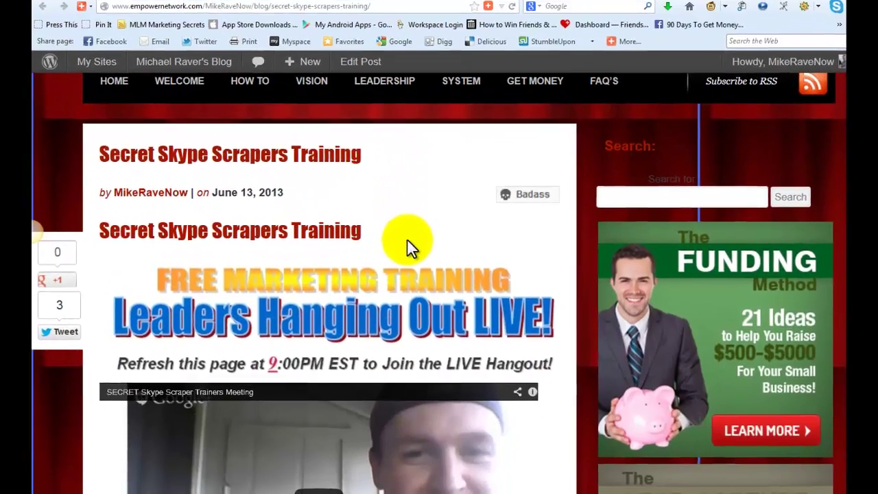
scroll(411, 203, down, 1)
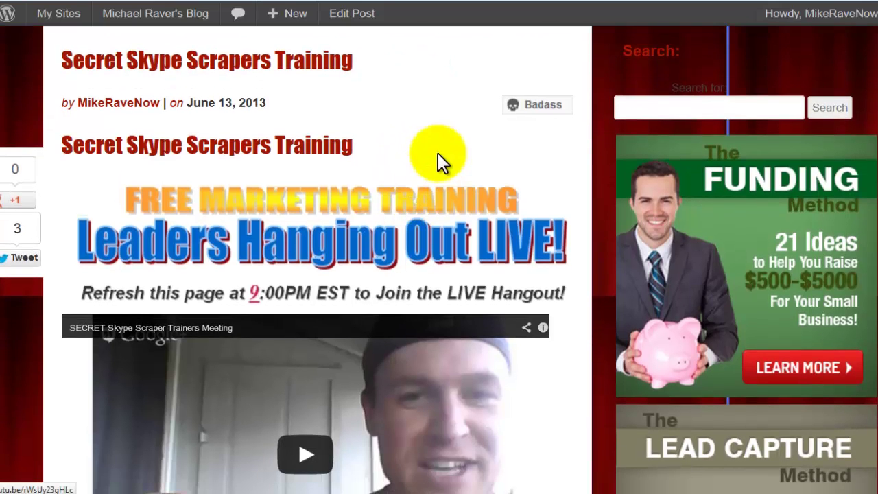
scroll(437, 162, down, 2)
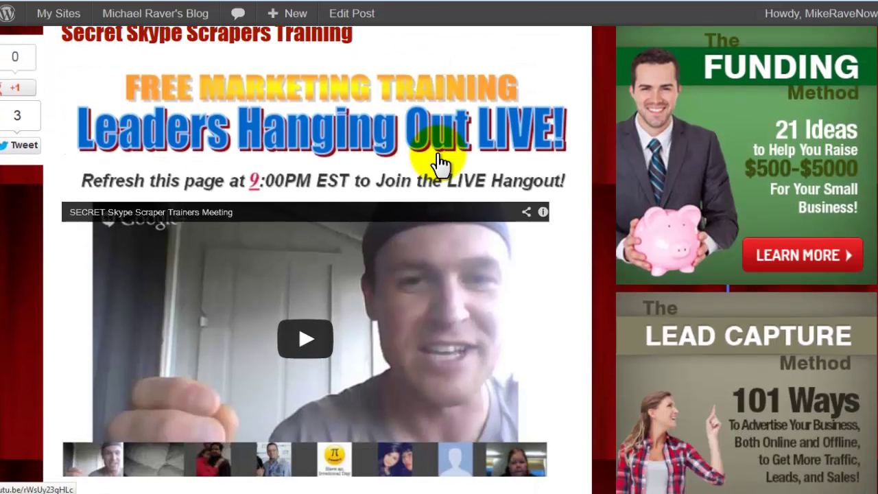
drag(308, 127, 352, 137)
scroll(357, 206, down, 2)
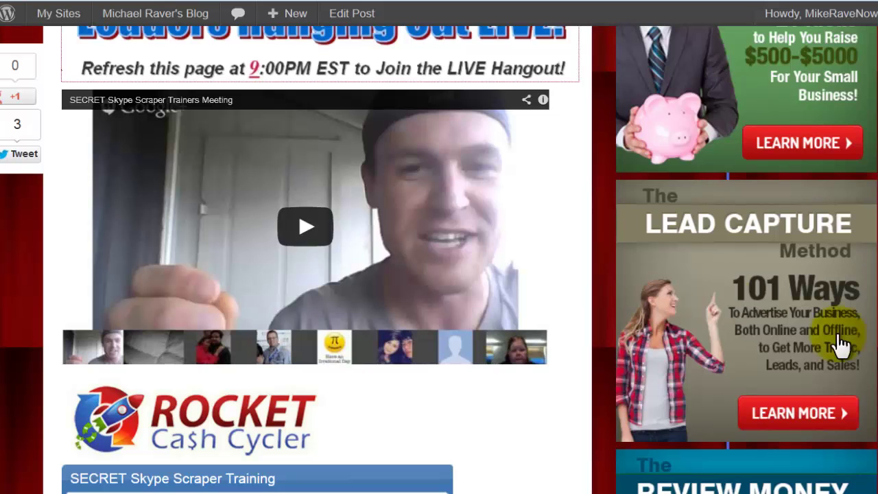
scroll(567, 206, down, 2)
scroll(570, 221, down, 1)
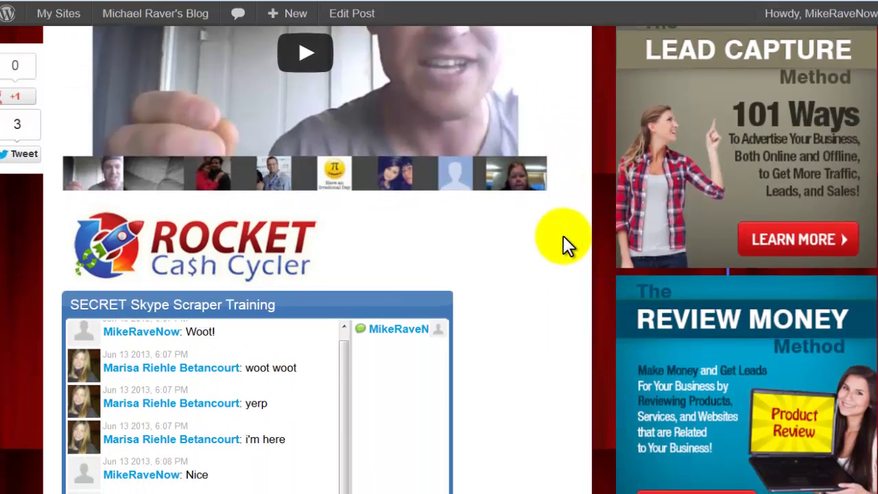
scroll(563, 237, down, 3)
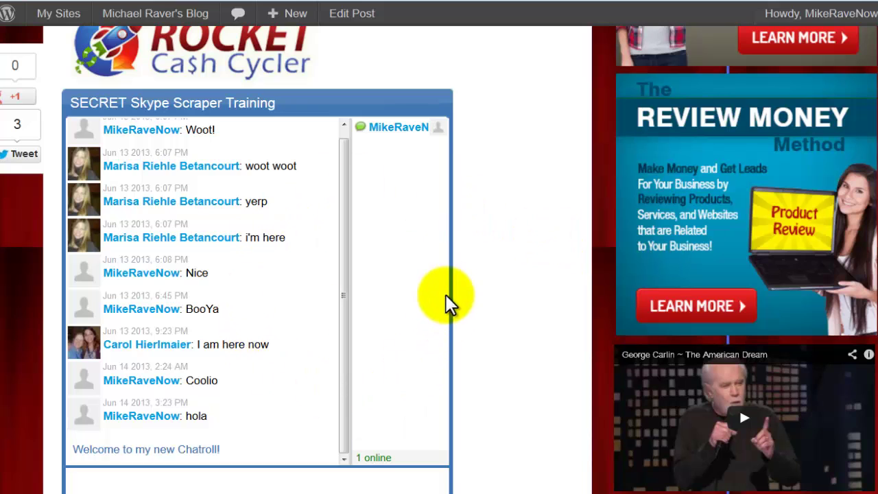
scroll(536, 248, down, 1)
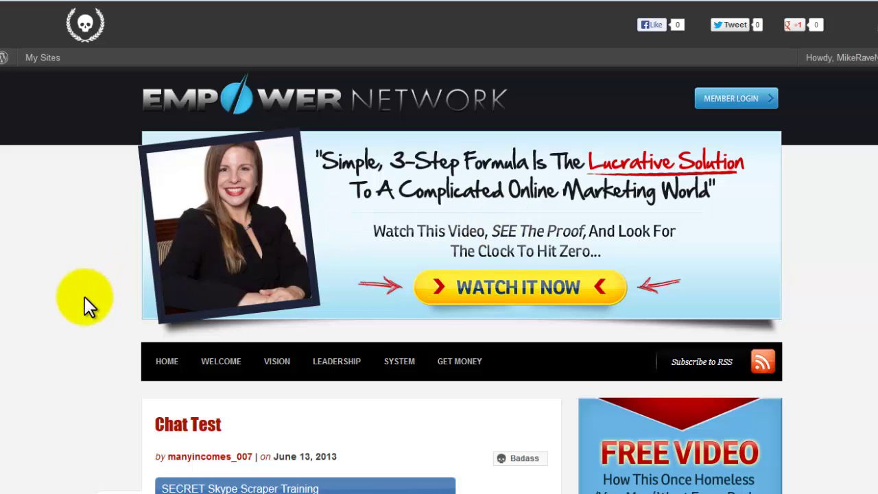
scroll(84, 296, down, 5)
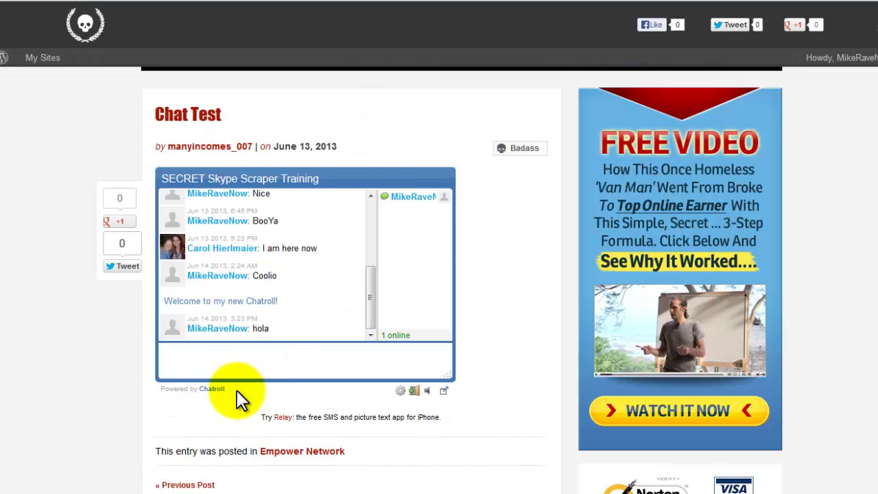
- Send the chat message 'Making a Video on how to post this on Your Blog Right NOW'
text(Making a Video on how to )
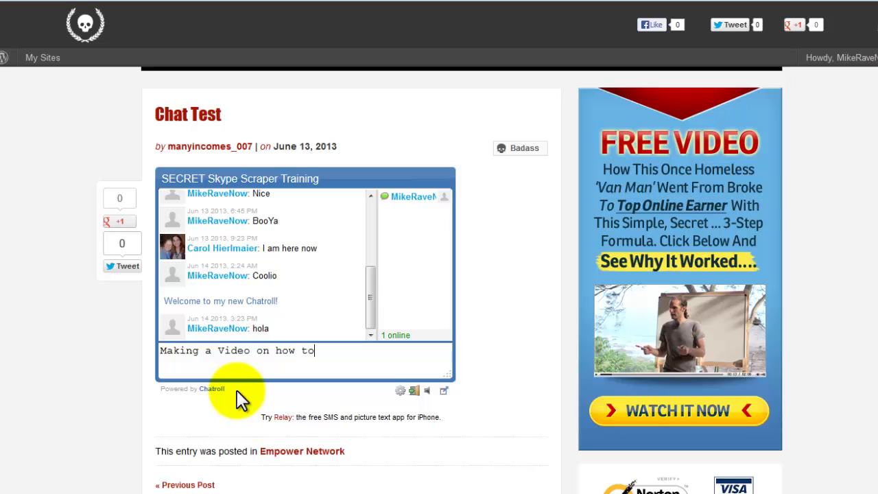
text(post this on Your Blog R)
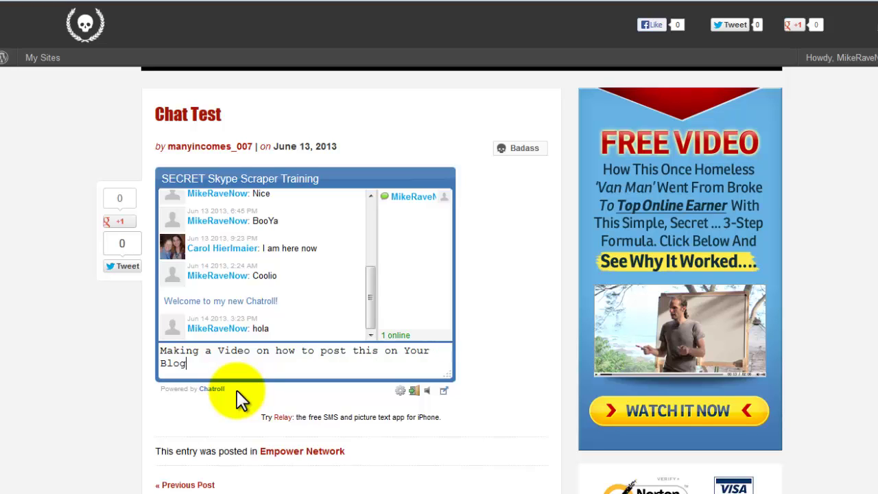
text(ight NOW)
key(Return)
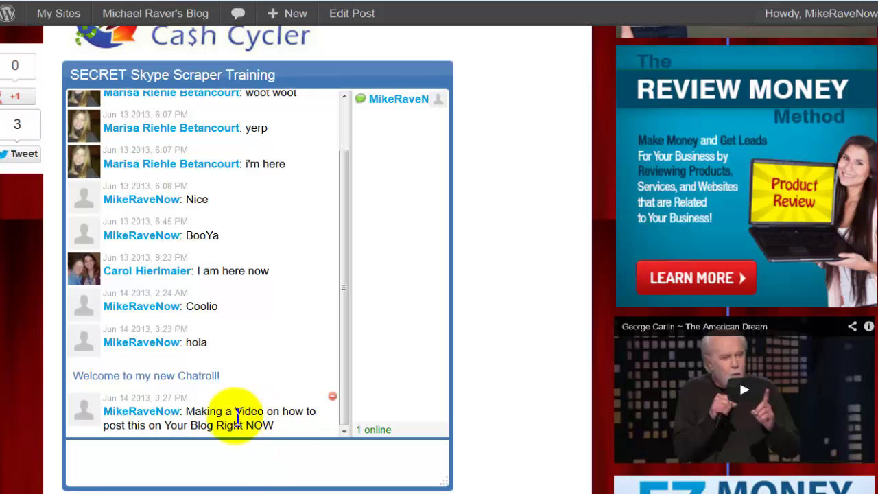
scroll(500, 210, up, 10)
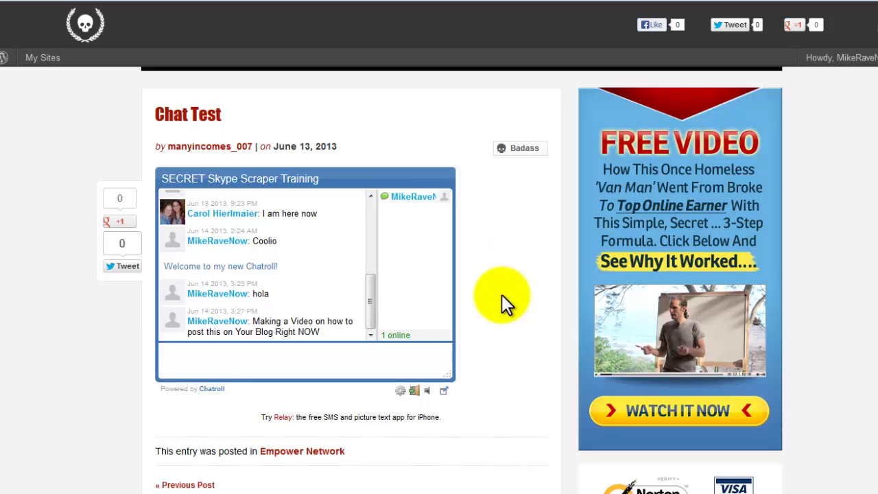
scroll(501, 298, up, 5)
scroll(497, 335, down, 3)
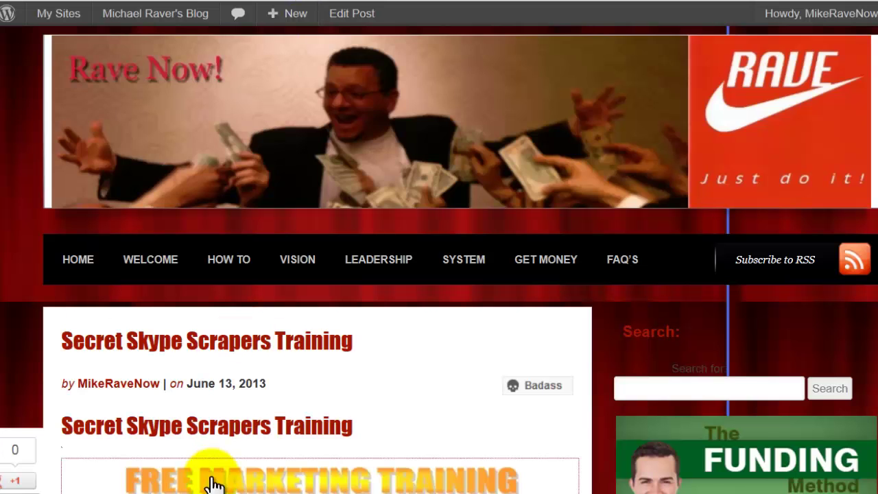
- Check the blog page, then go to Install Module for the SECRET Skype Scraper Training event
scroll(210, 471, down, 15)
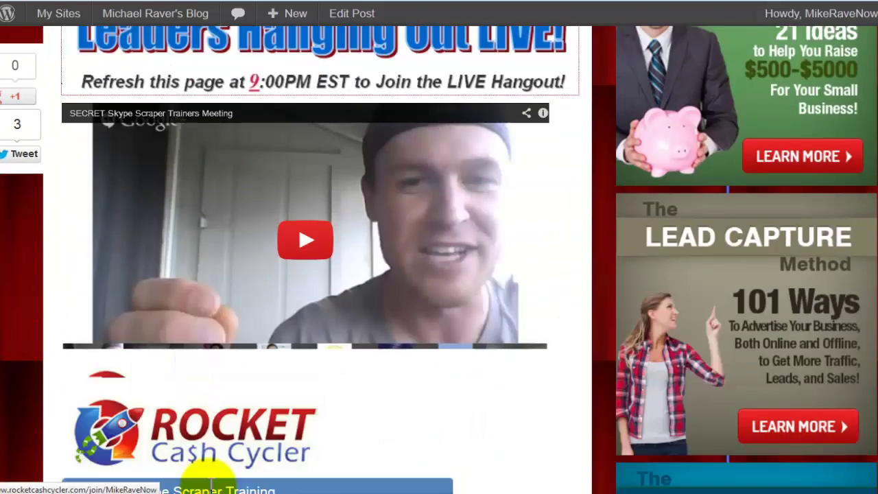
scroll(208, 446, down, 1)
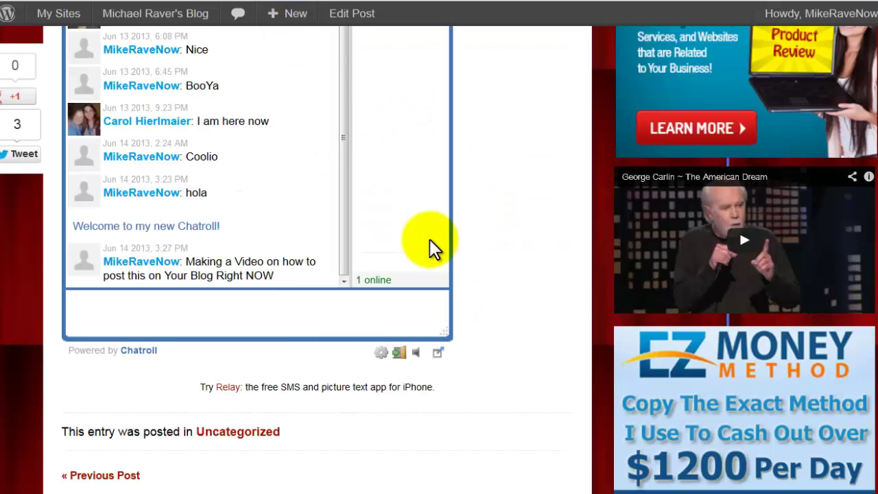
scroll(526, 300, up, 10)
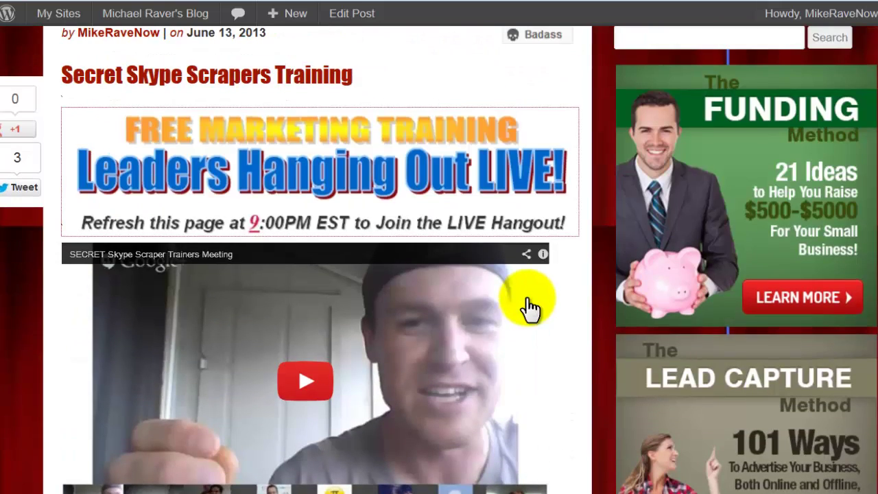
scroll(529, 308, down, 5)
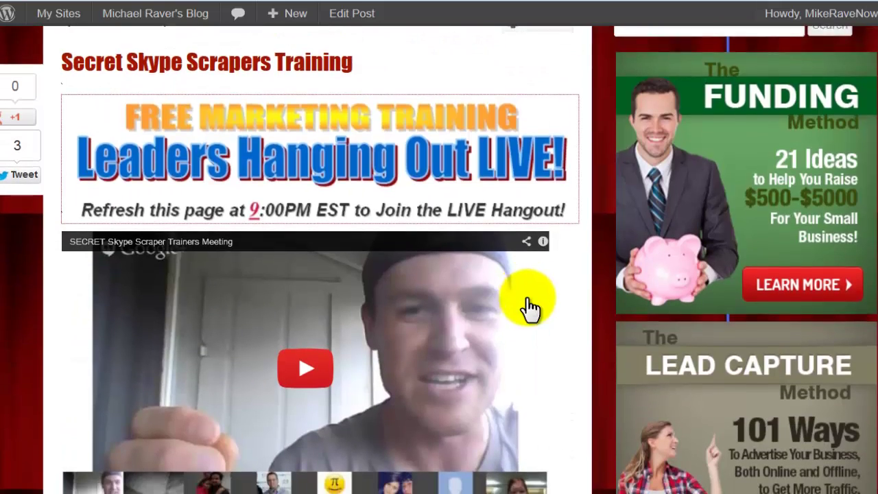
scroll(536, 354, down, 3)
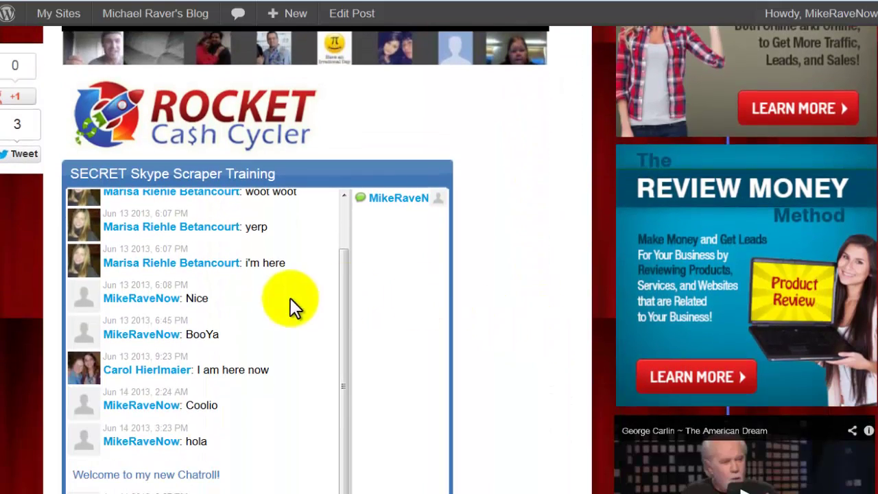
scroll(504, 295, down, 2)
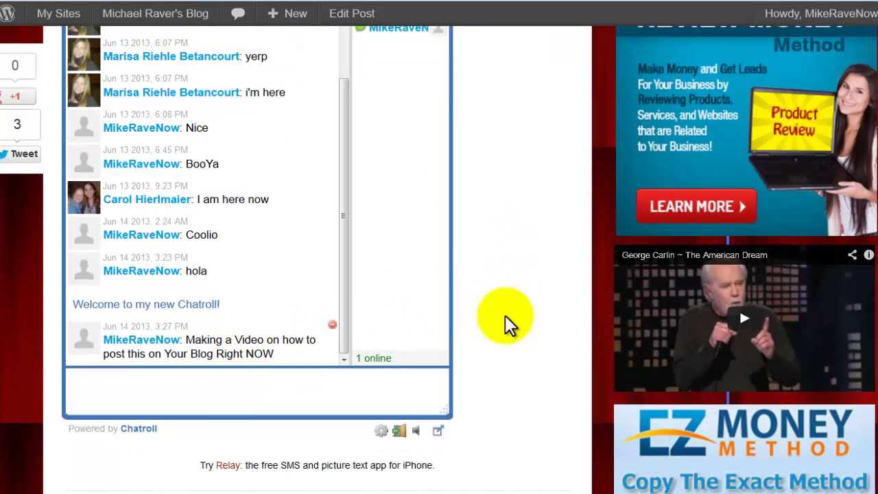
scroll(535, 302, up, 2)
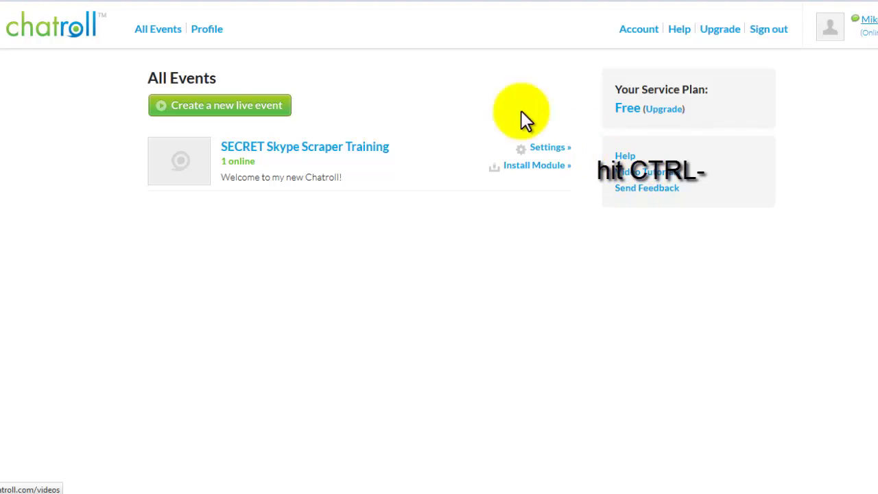
click(534, 166)
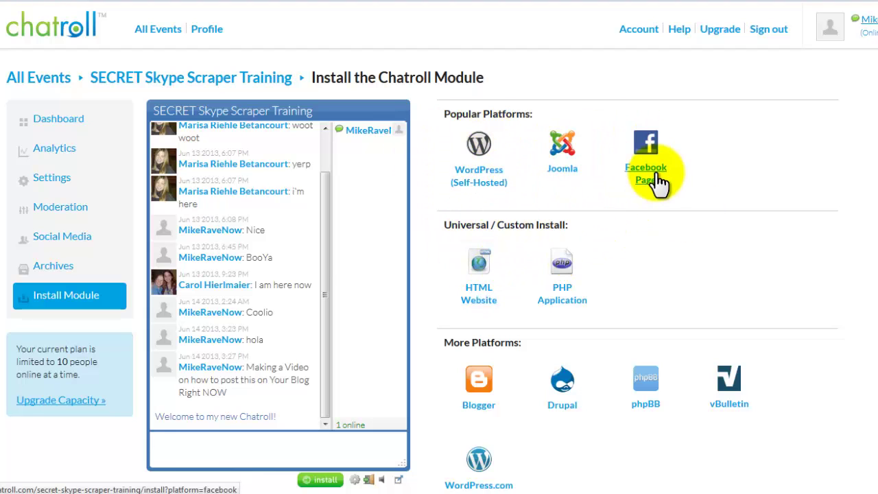
- Choose the HTML Website install option and select the chat's iframe embed code
scroll(662, 261, down, 1)
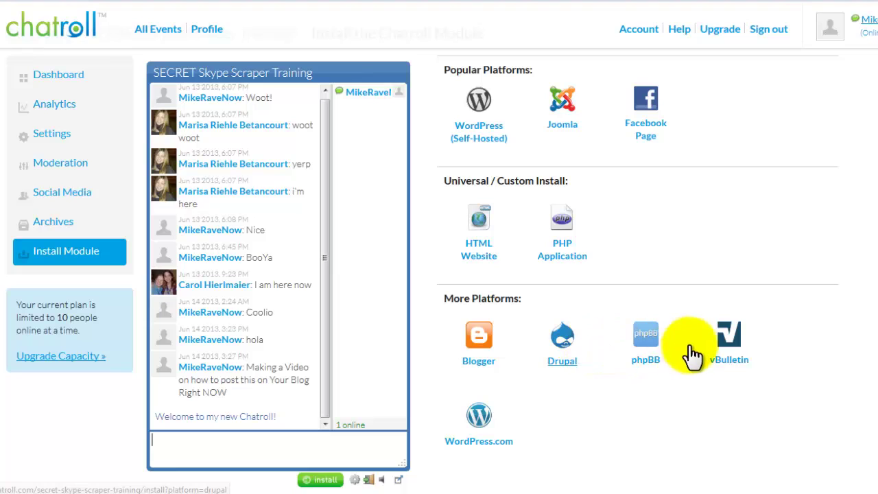
click(478, 253)
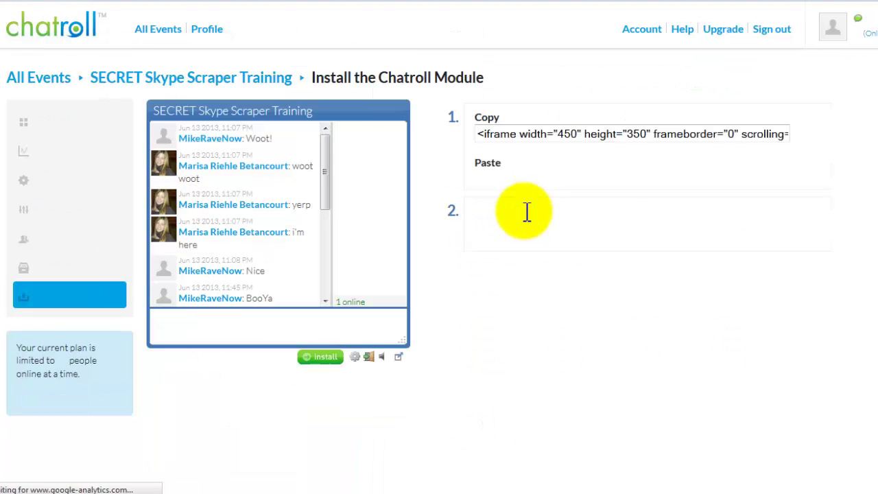
click(599, 140)
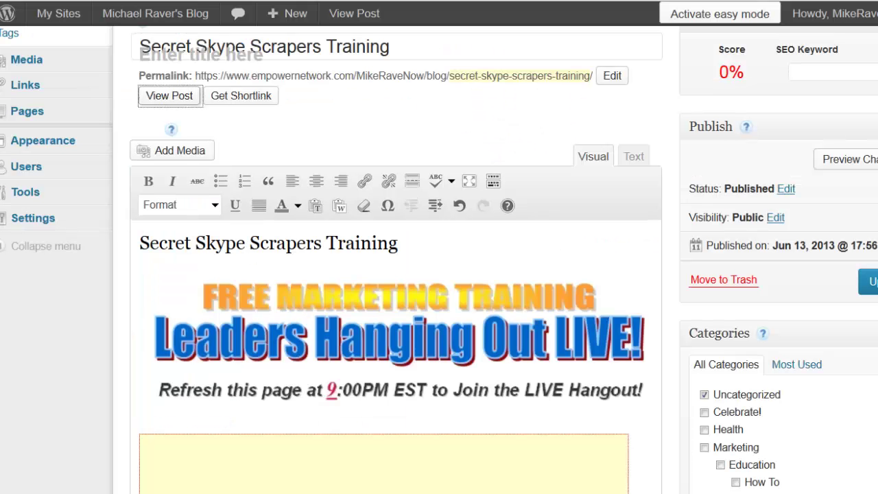
- Delete the old video embed, the Rocket Cash Cycler logo and the old chat embed from the post
scroll(540, 229, down, 5)
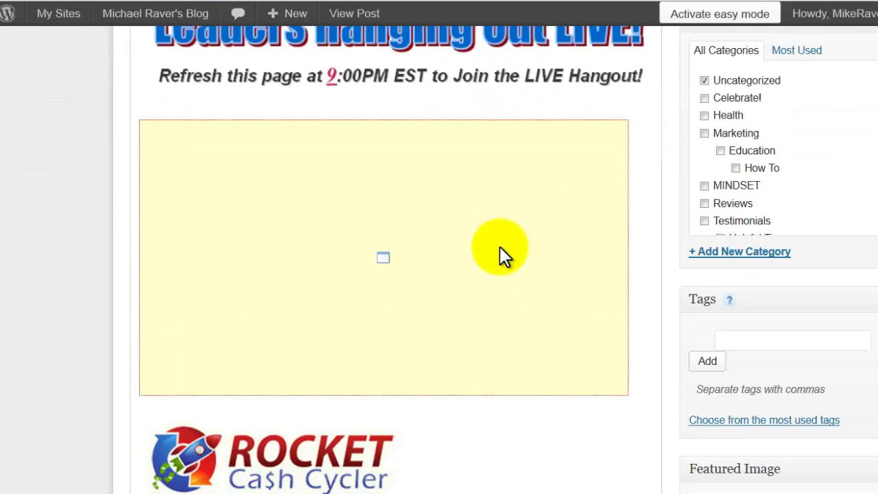
click(438, 259)
key(Delete)
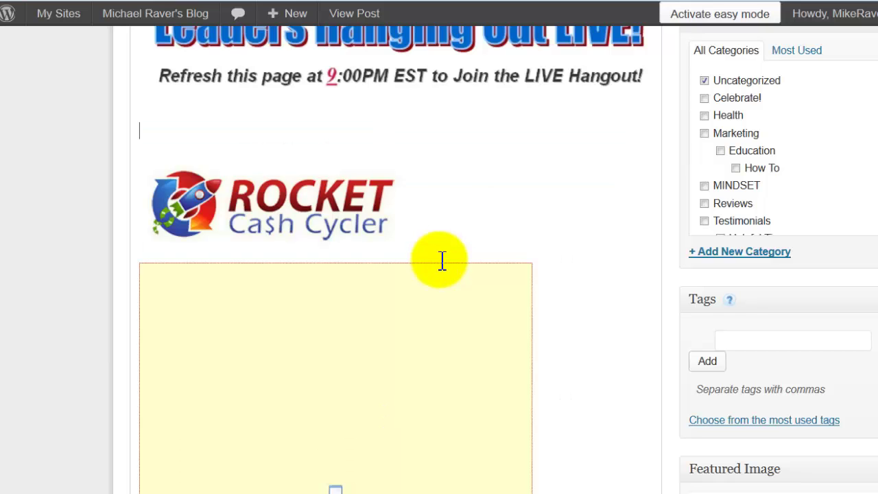
click(273, 204)
key(Delete)
click(344, 255)
key(Delete)
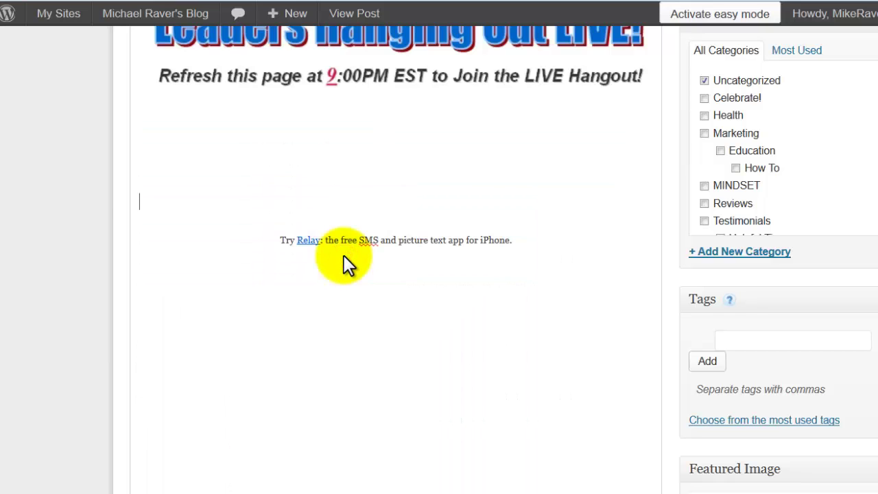
scroll(489, 142, up, 3)
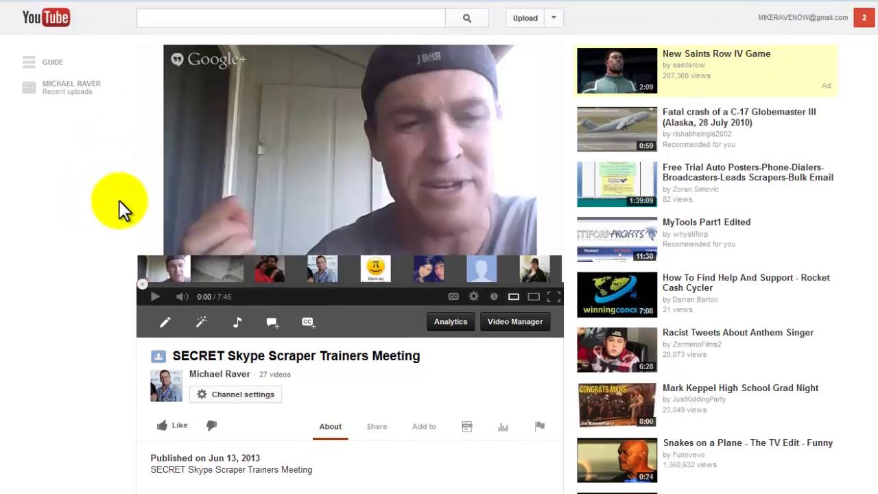
- Copy the YouTube embed code at custom size 590×332 with suggested videos turned off
scroll(115, 203, down, 3)
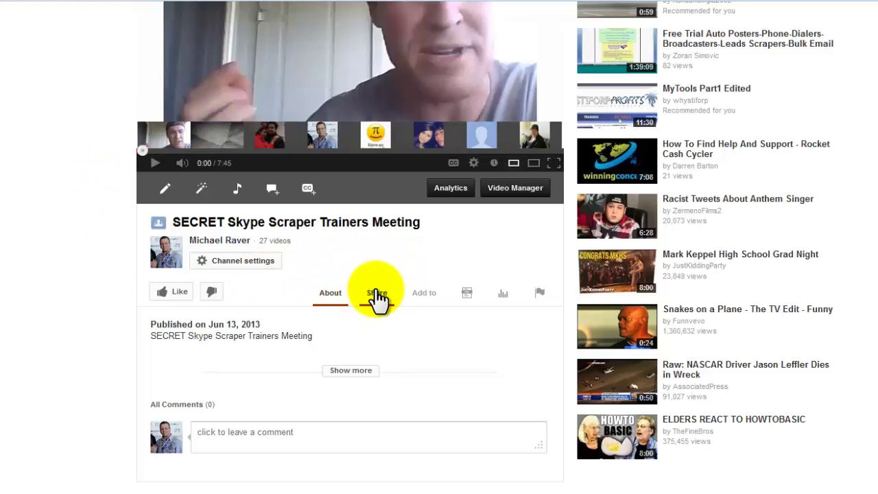
click(377, 296)
scroll(75, 247, down, 3)
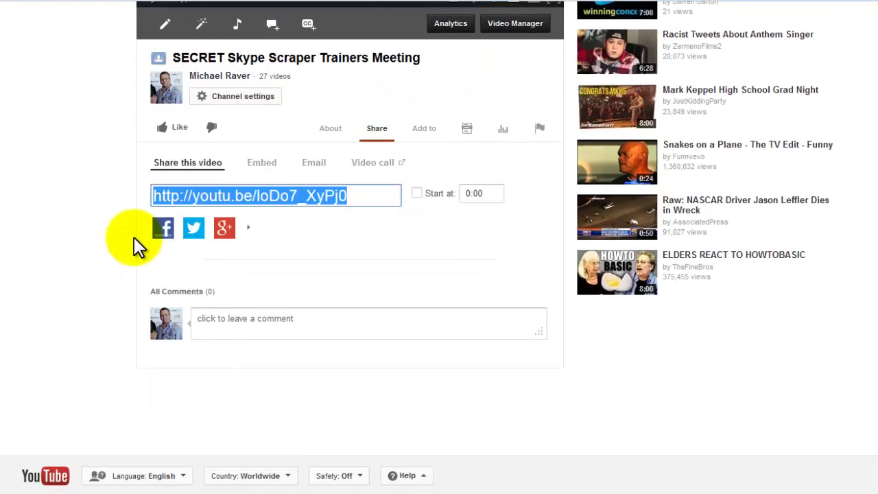
click(266, 166)
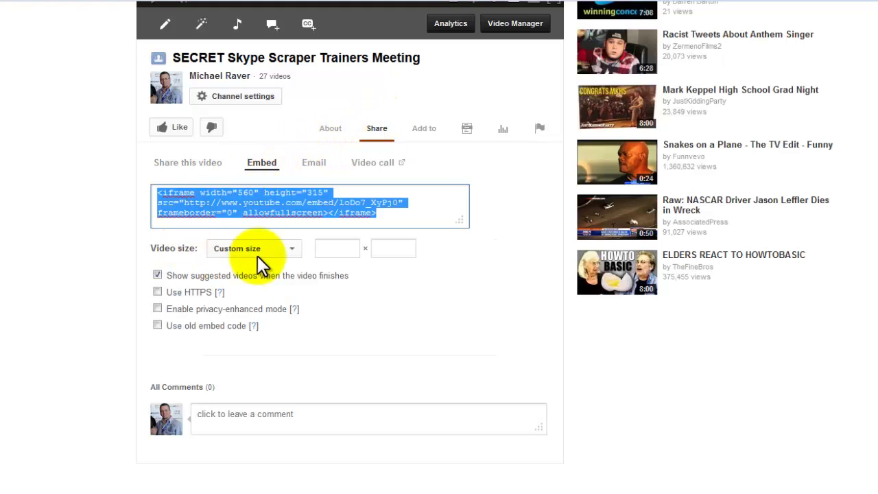
click(340, 250)
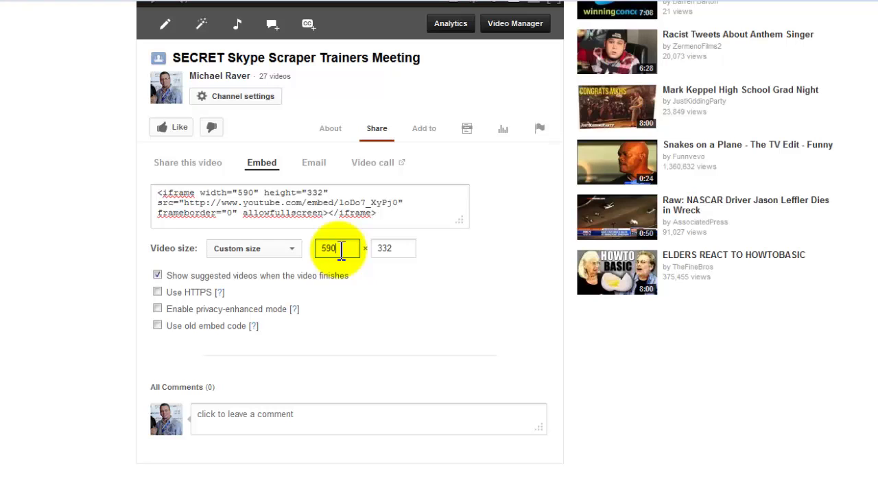
click(379, 214)
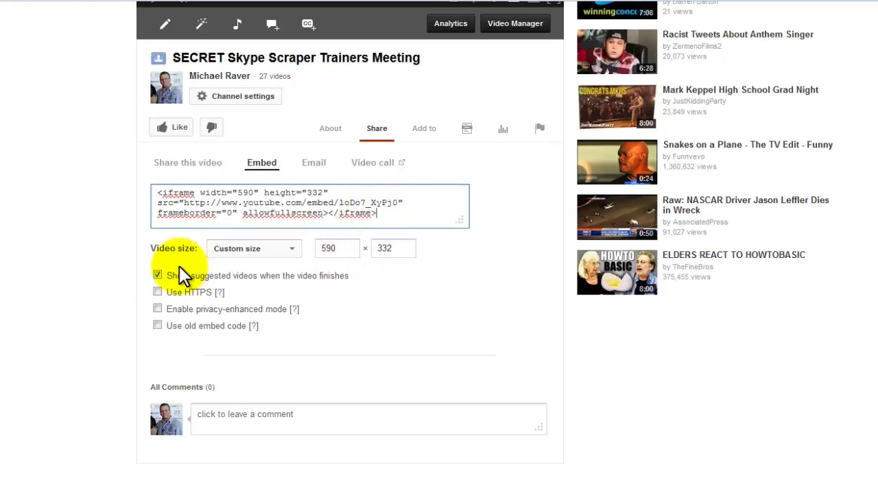
click(157, 275)
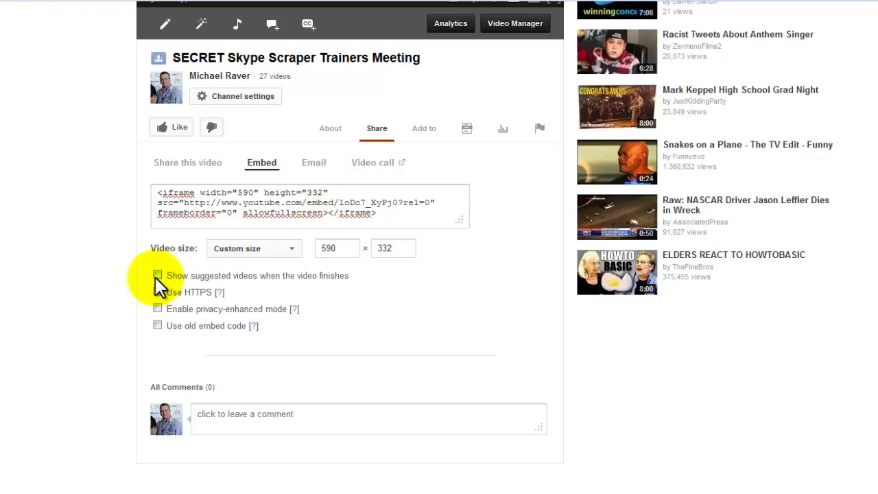
click(396, 215)
key(ctrl+c)
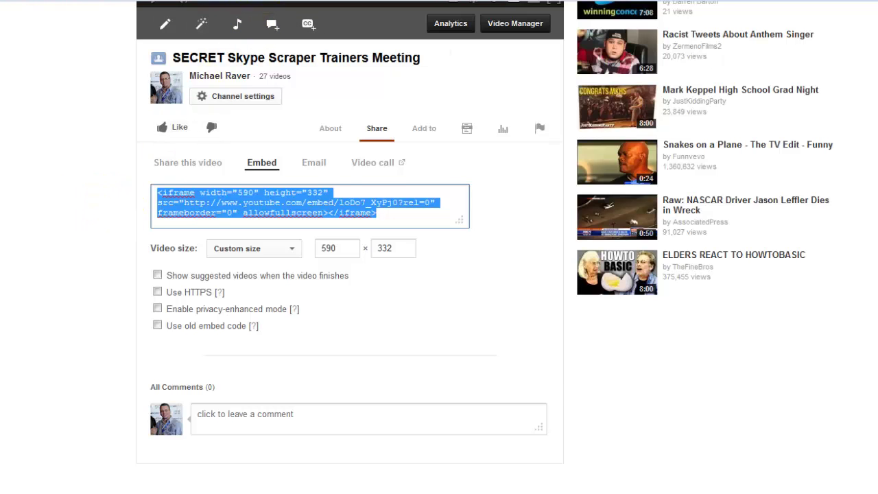
click(245, 4)
scroll(480, 241, up, 3)
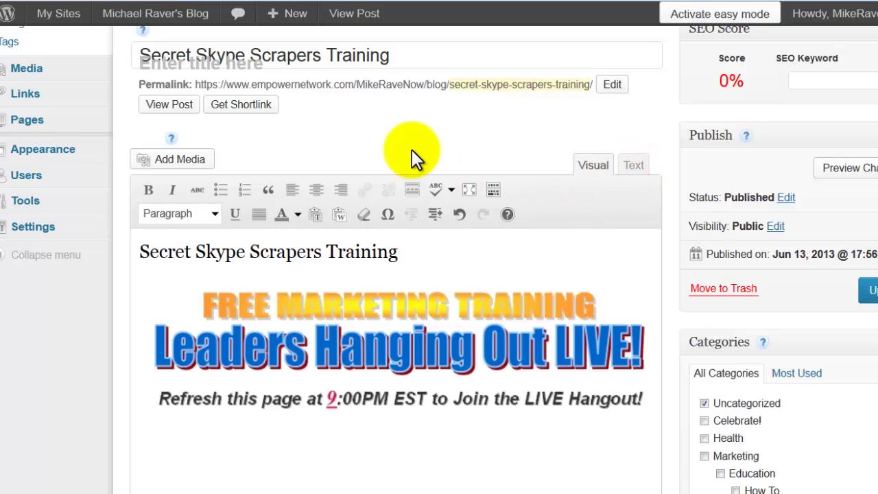
- Add an xxx placeholder on the empty line below the banner in Visual mode
scroll(412, 150, down, 2)
click(634, 53)
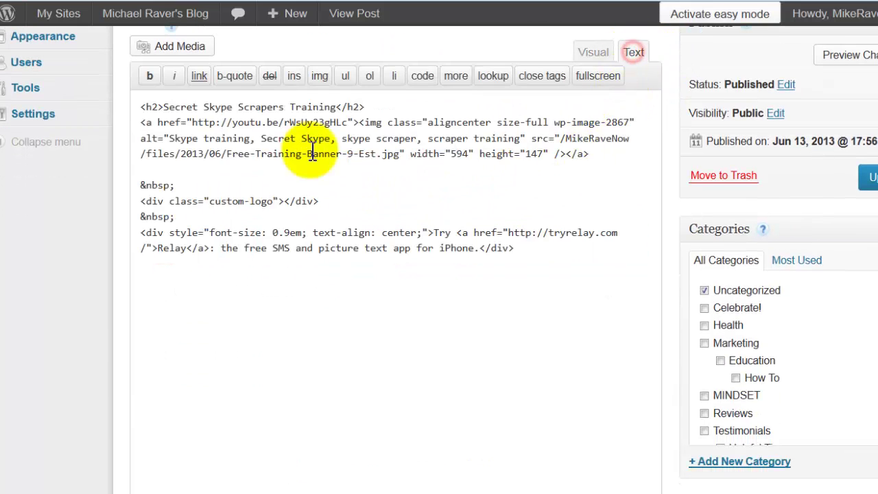
click(578, 61)
click(189, 348)
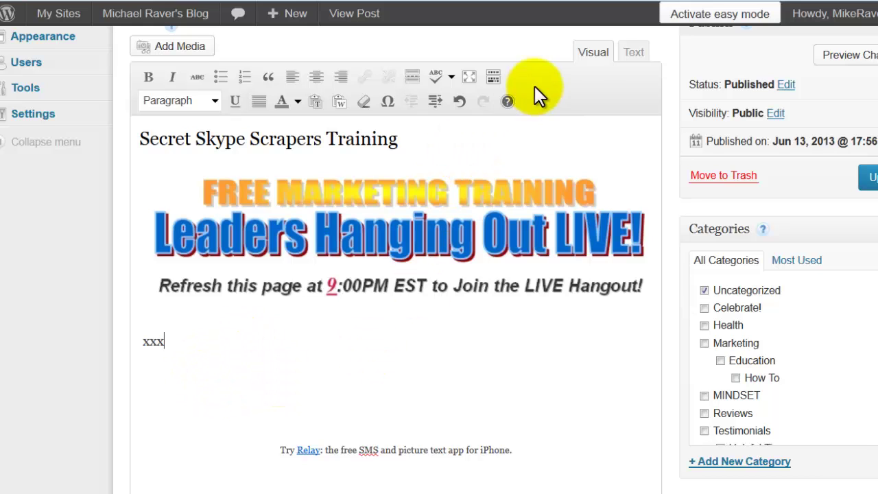
- Replace the xxx placeholder with the pasted YouTube embed code in the Text view
click(635, 53)
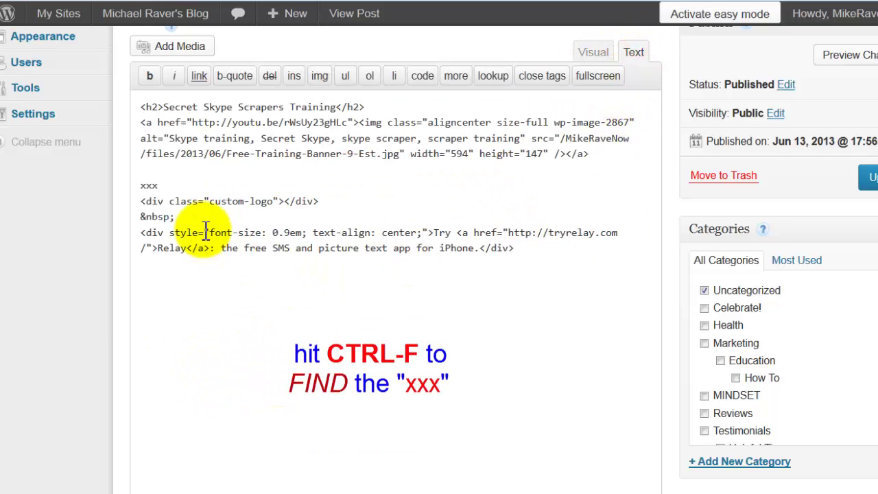
double_click(149, 185)
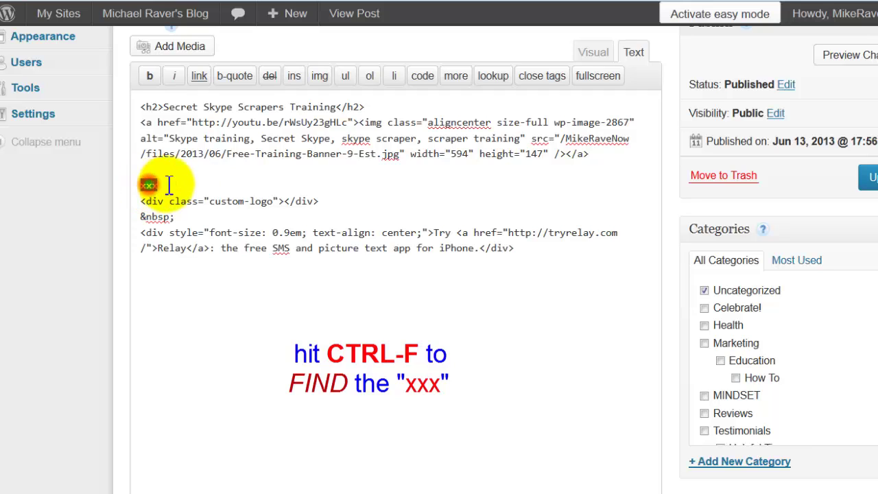
key(ctrl+v)
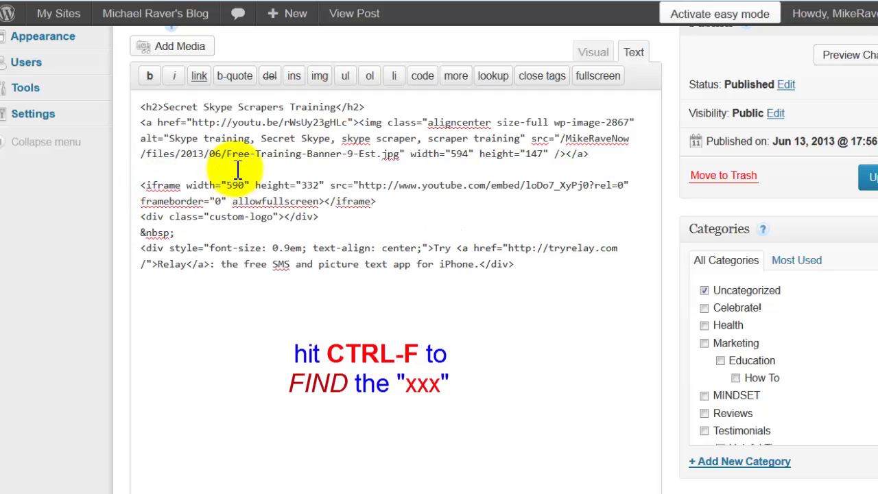
click(590, 60)
scroll(517, 268, down, 4)
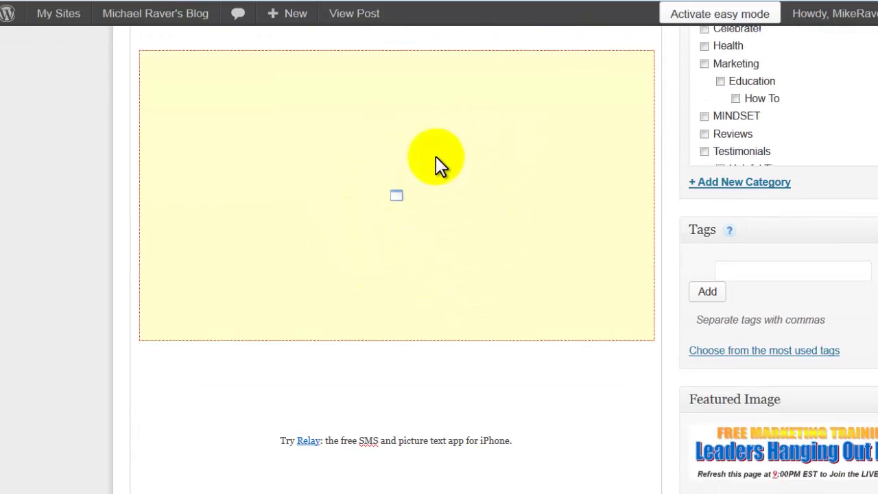
scroll(326, 343, down, 1)
click(181, 324)
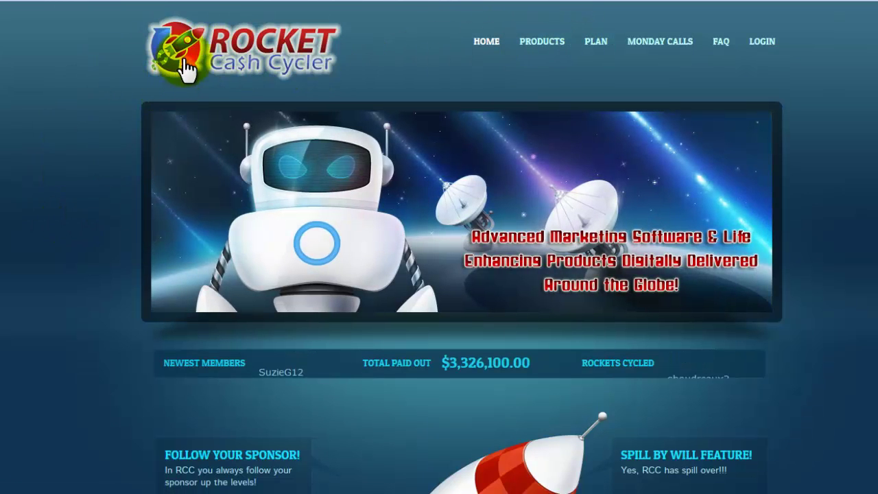
- Drag the Rocket Cash Cycler logo from its homepage into the post below the video embed
drag(196, 55, 226, 61)
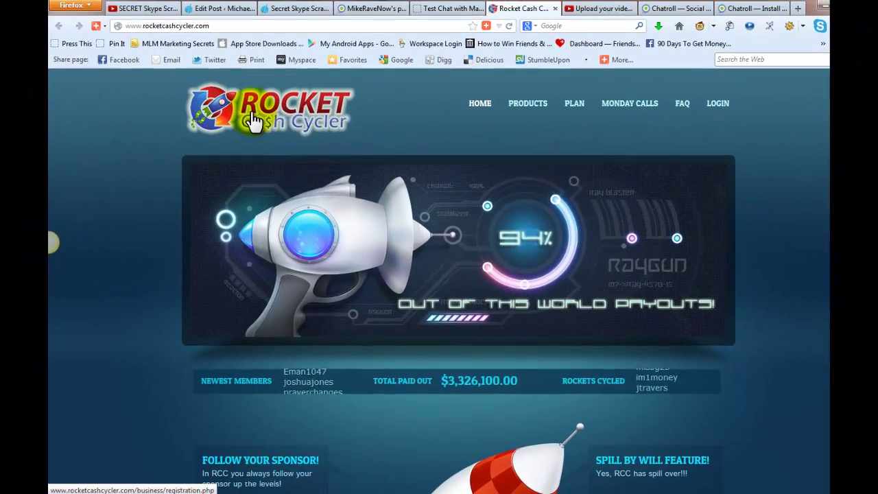
right_click(223, 54)
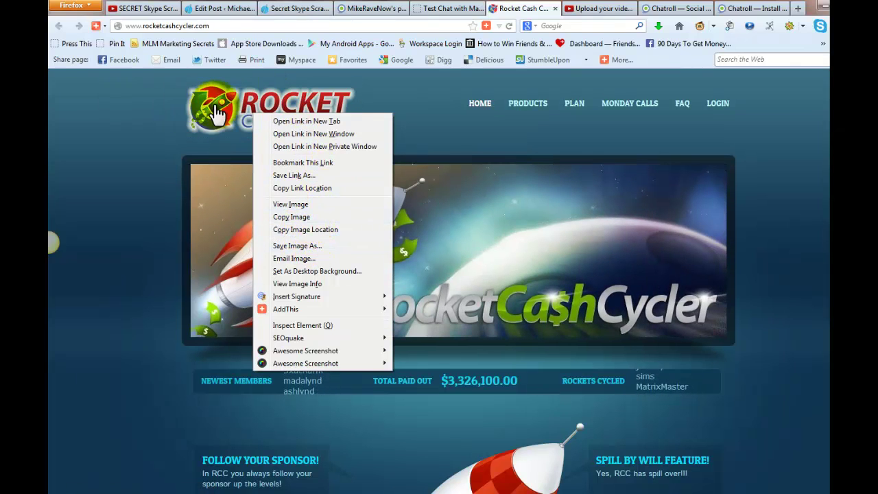
drag(213, 99, 203, 344)
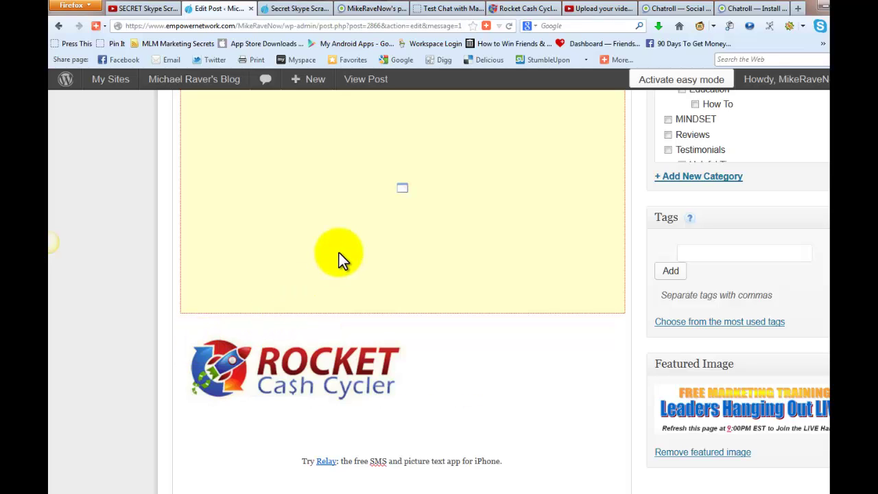
- Add an xxx placeholder below the logo and select it in the HTML view
scroll(363, 281, down, 4)
click(392, 275)
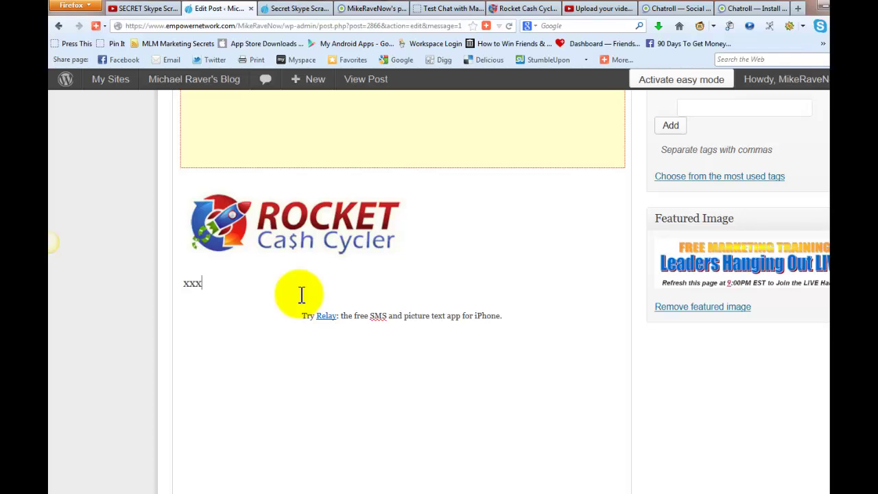
scroll(480, 309, up, 10)
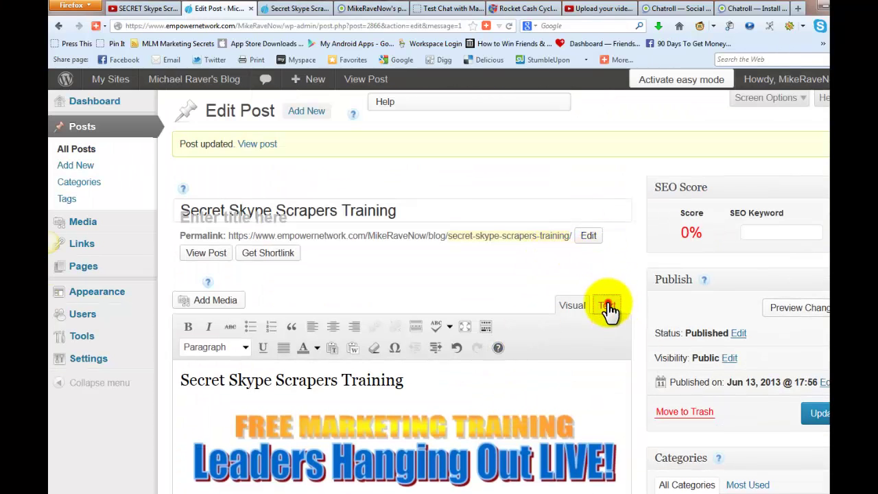
click(610, 306)
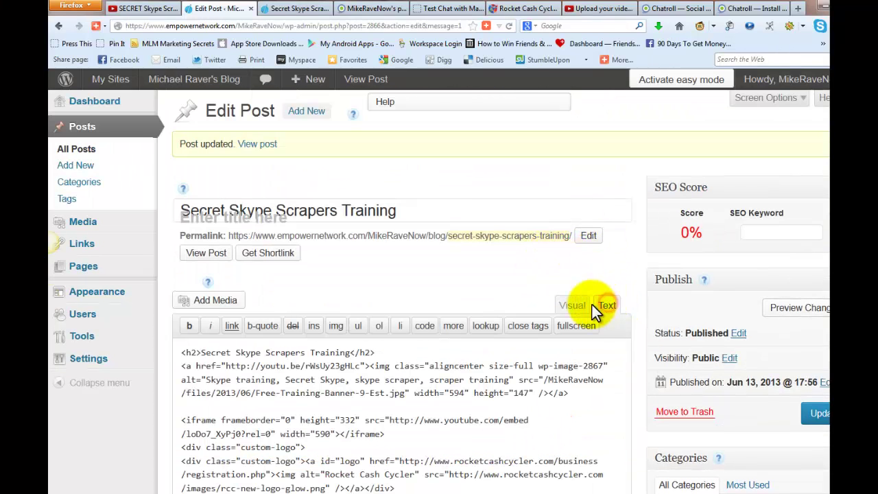
scroll(371, 296, down, 8)
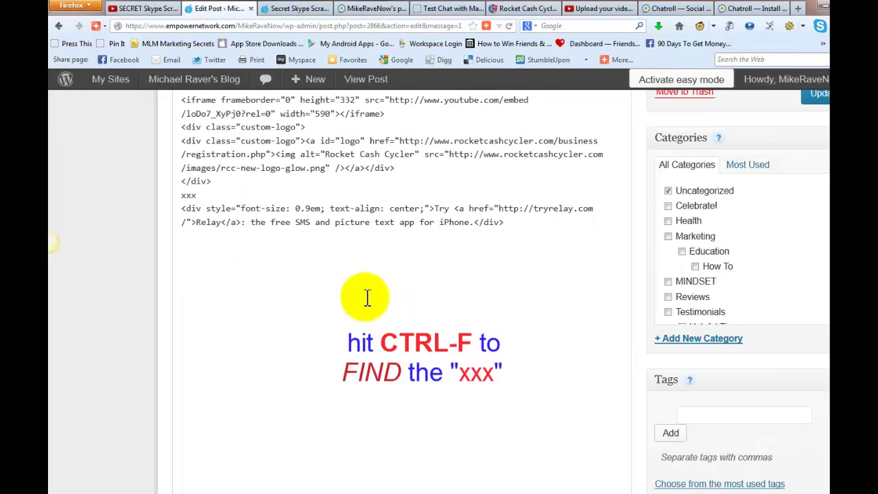
double_click(188, 195)
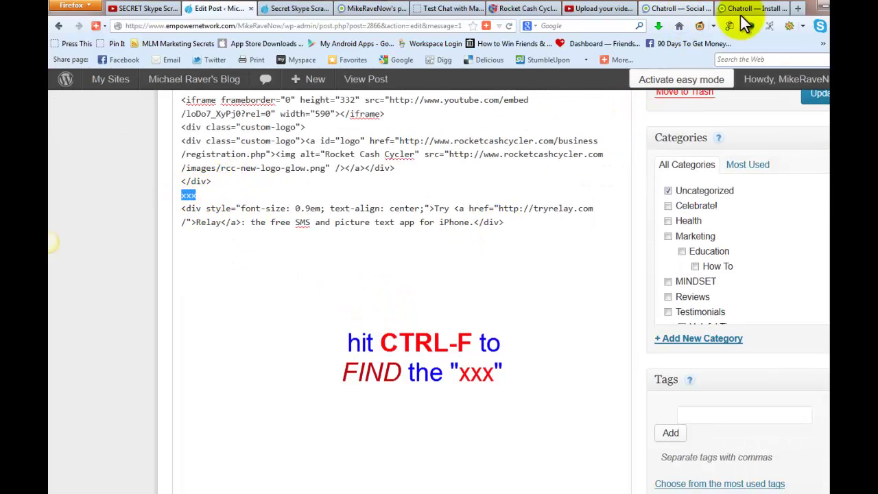
- Paste Chatroll's 450×350 iframe code over the xxx placeholder and return to Visual view
click(758, 8)
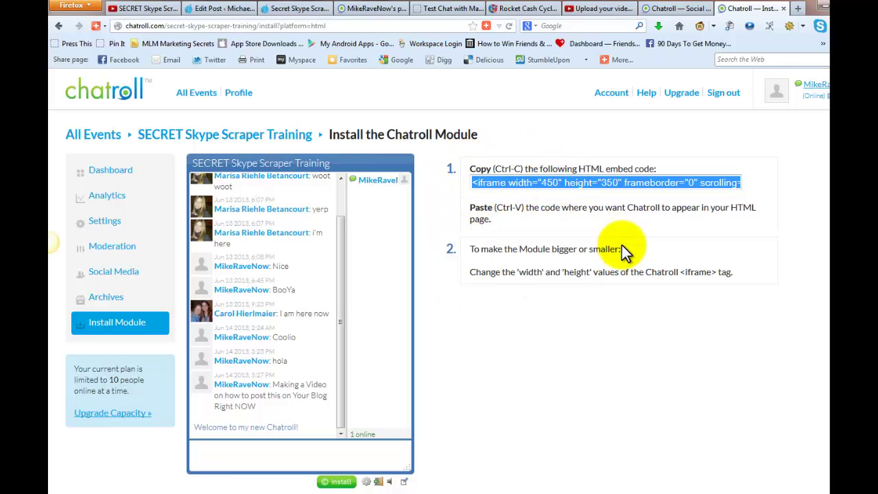
click(227, 8)
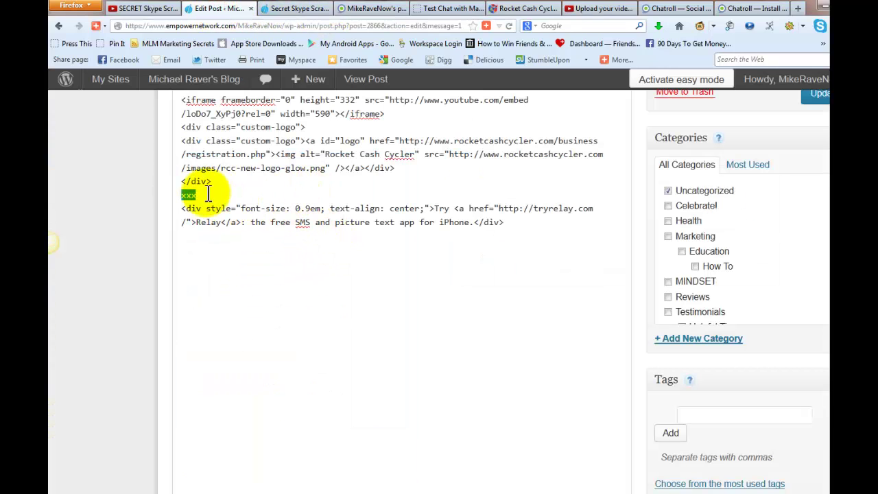
key(ctrl+v)
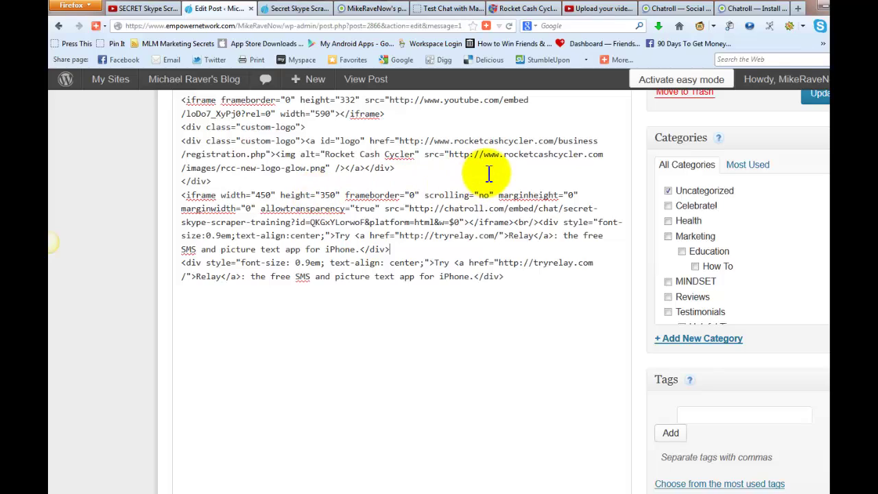
scroll(549, 192, up, 4)
click(571, 231)
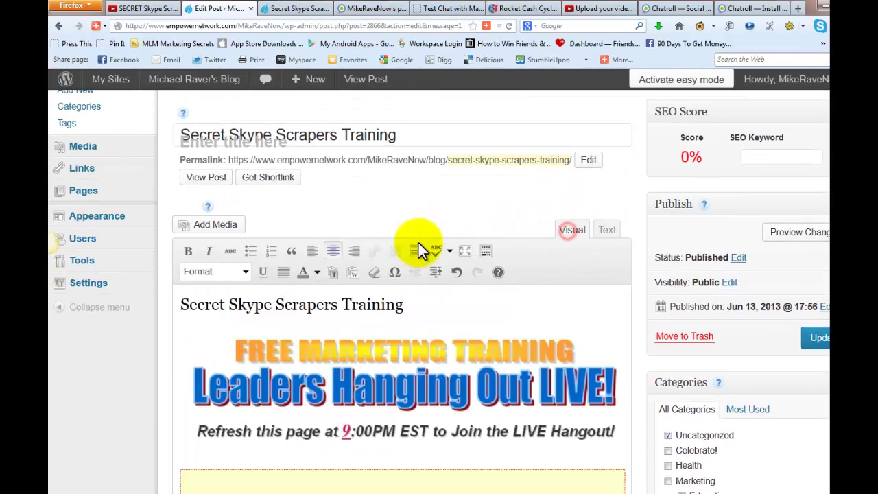
- Update the 'Secret Skype Scrapers Training' post with its video, logo and chat embeds
scroll(426, 245, down, 7)
scroll(447, 261, down, 2)
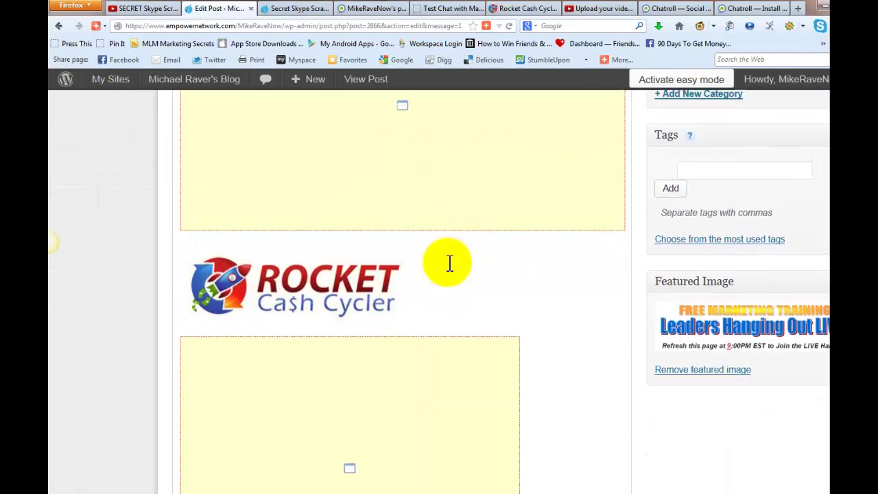
scroll(539, 236, up, 2)
scroll(659, 233, up, 4)
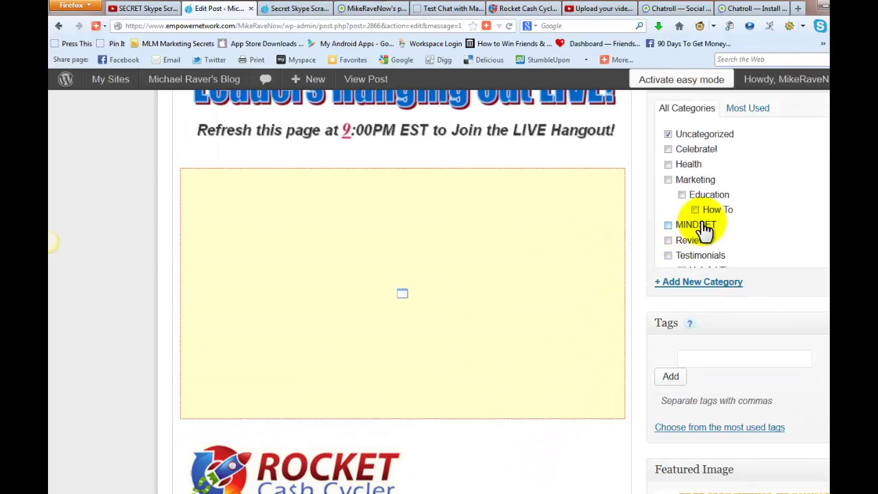
click(820, 139)
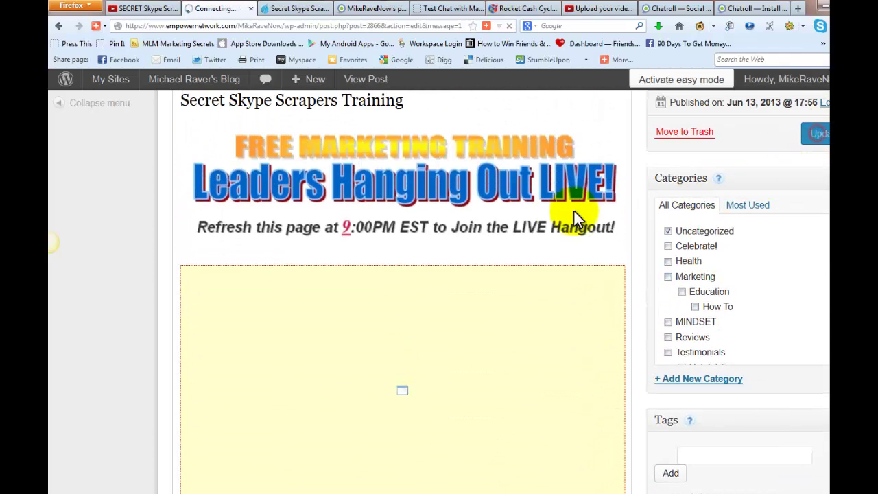
scroll(517, 300, down, 4)
scroll(527, 313, down, 5)
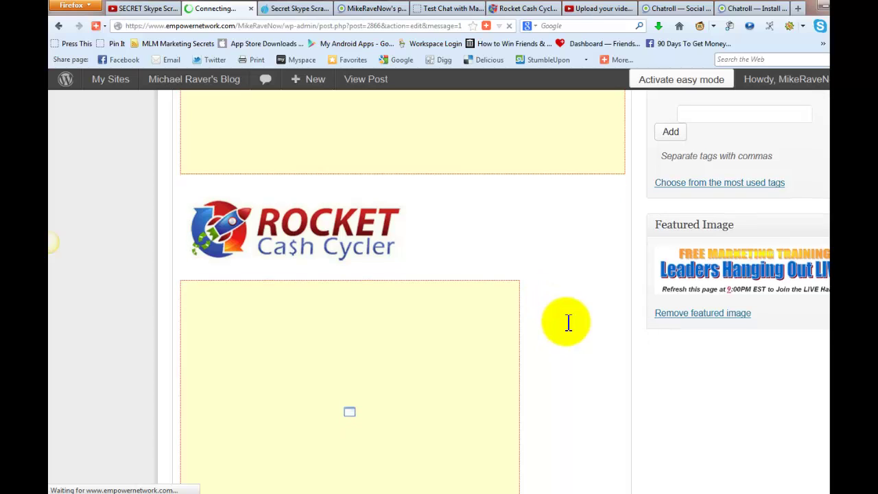
scroll(569, 322, up, 5)
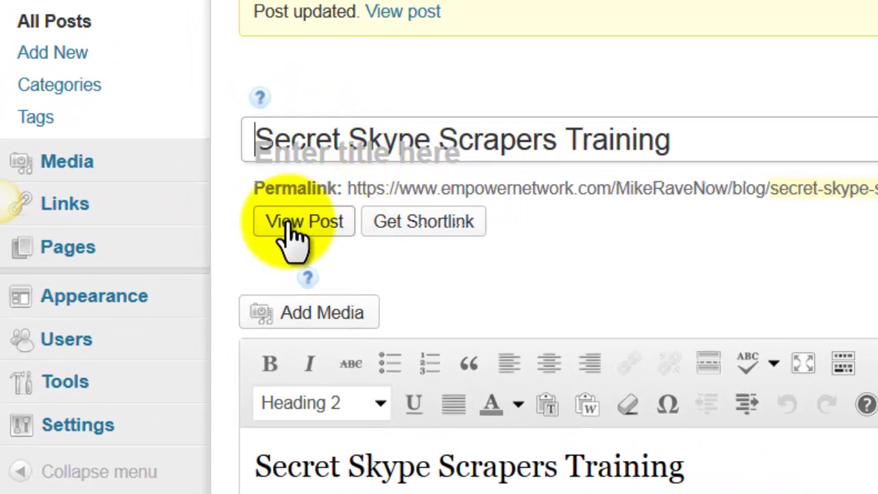
- Open the live 'Secret Skype Scrapers Training' post in a new tab, review it, then return to Chat Test
right_click(292, 223)
click(374, 236)
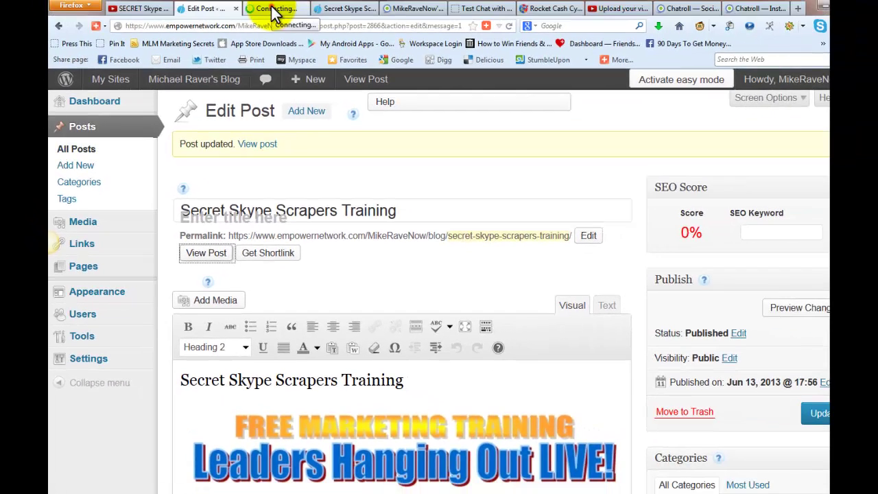
click(274, 10)
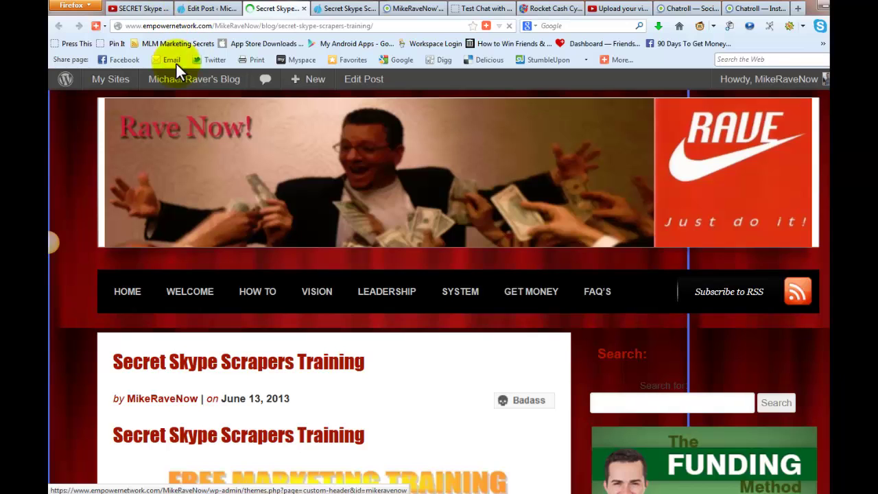
scroll(549, 319, down, 3)
scroll(518, 306, down, 1)
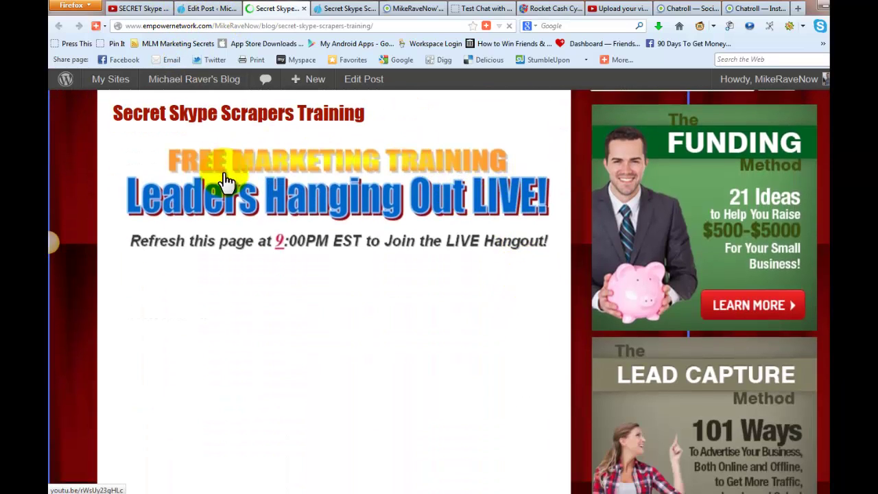
scroll(371, 197, down, 3)
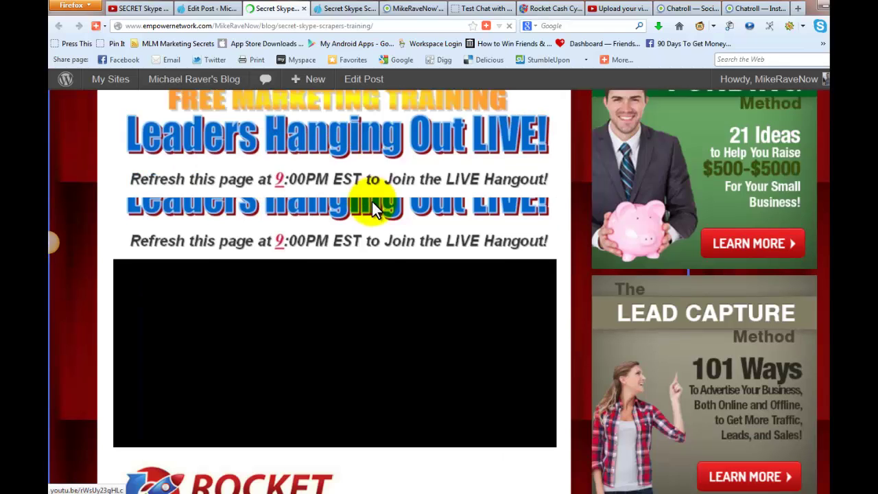
scroll(410, 256, down, 3)
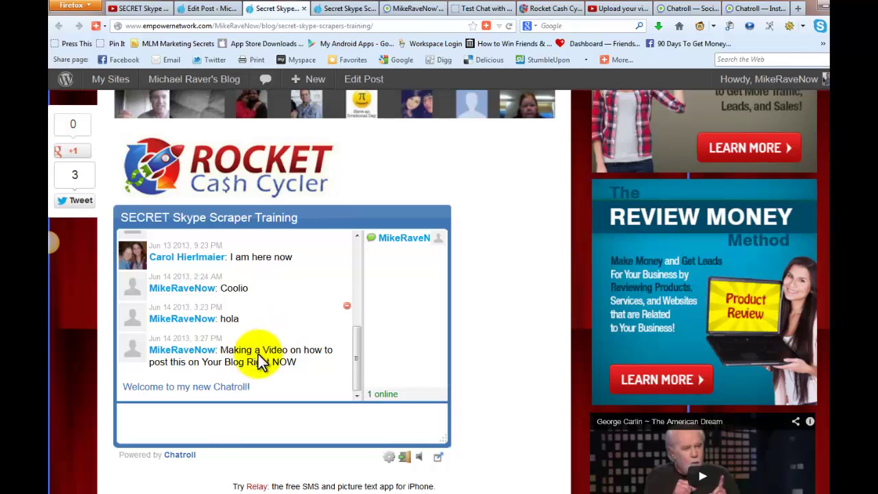
click(494, 10)
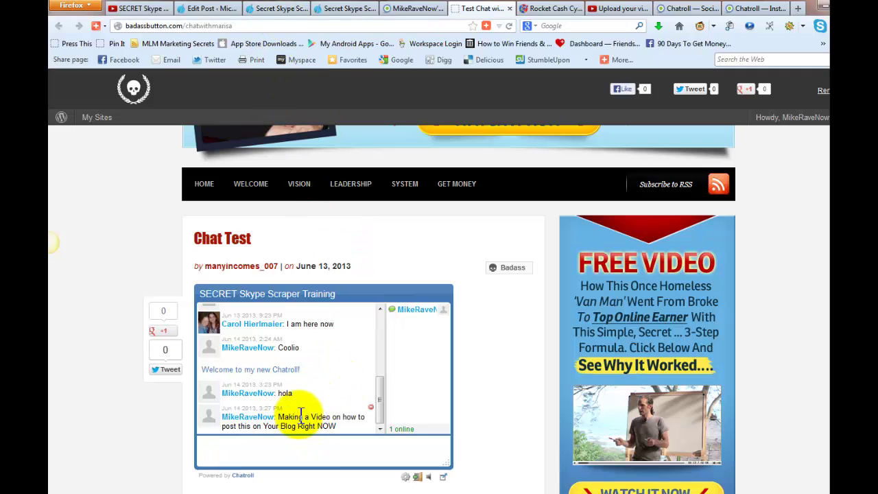
- Check the Chatroll Install Module embed code and chat box, then return to the WordPress editor
click(749, 9)
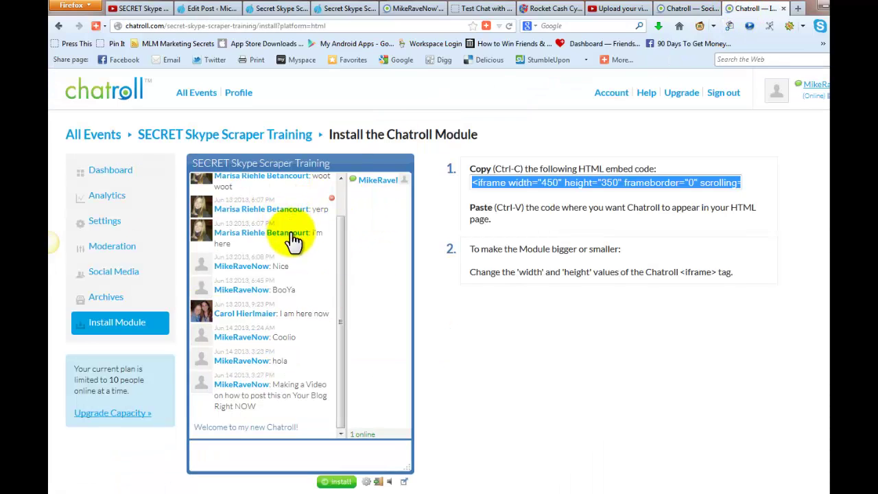
scroll(275, 302, down, 1)
click(265, 453)
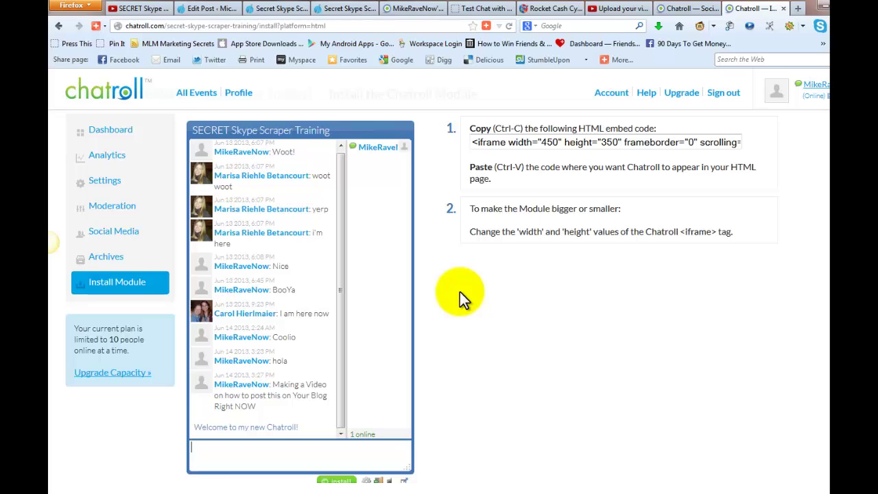
click(208, 10)
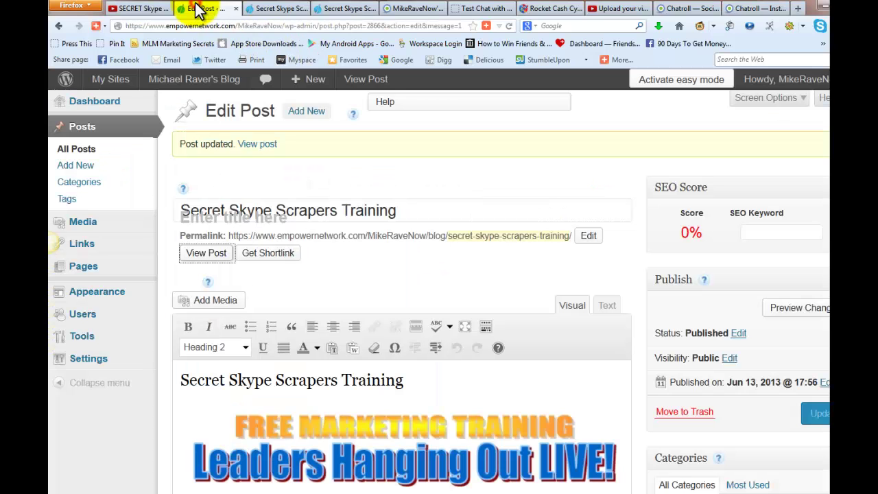
- Check the Rocket Cash Cycler logo in the editor and the chat box on the live post
scroll(405, 245, down, 5)
scroll(444, 238, down, 8)
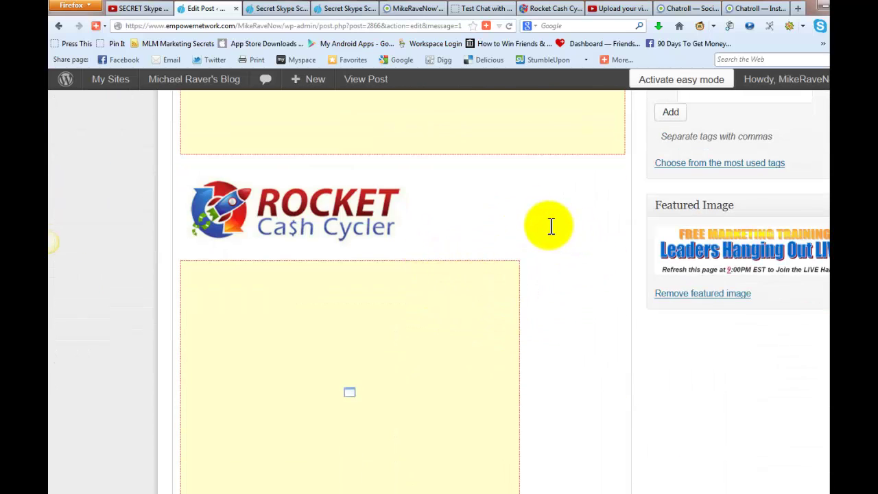
click(758, 8)
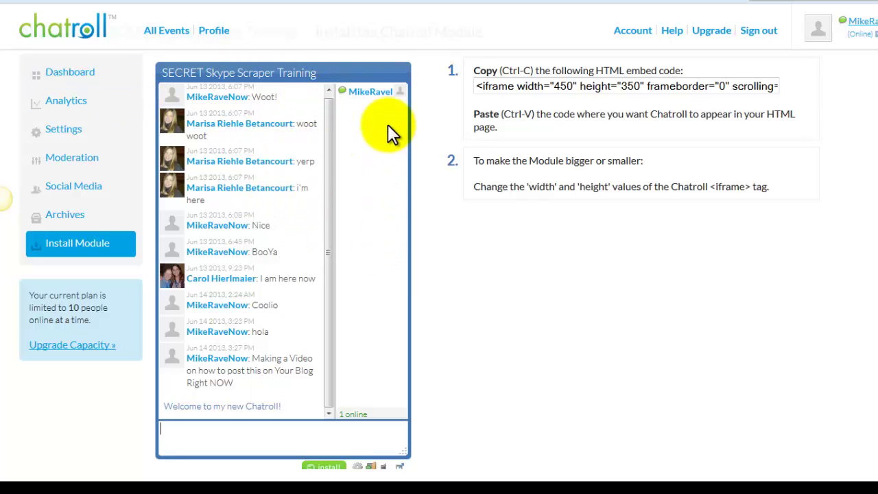
scroll(504, 233, up, 1)
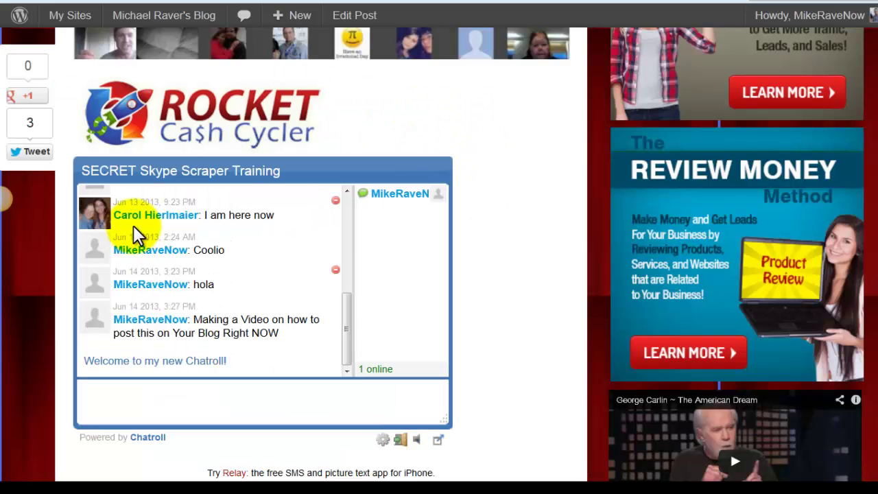
- Upload a photo from Pictures > Personal as the Chatroll profile picture and save the settings
click(395, 196)
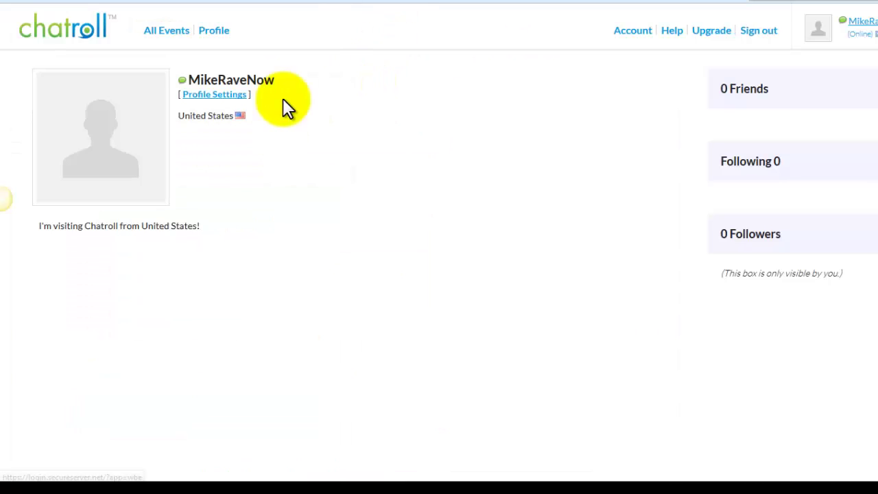
click(232, 96)
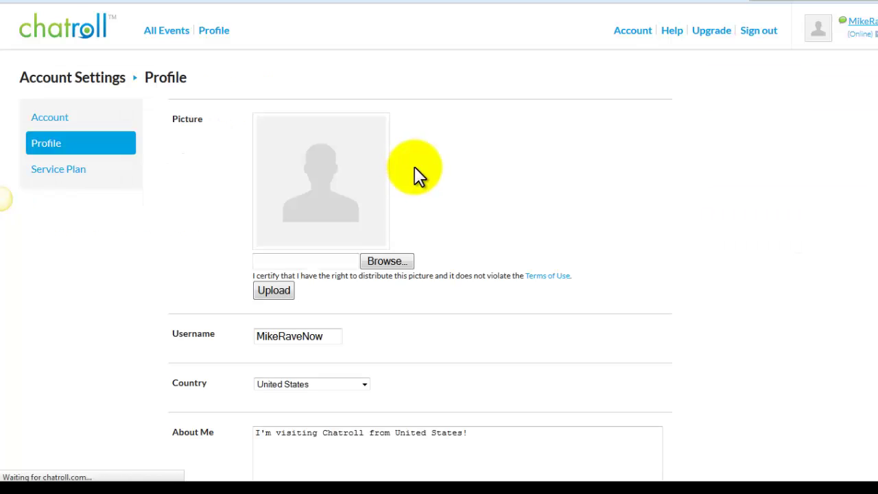
scroll(426, 240, down, 3)
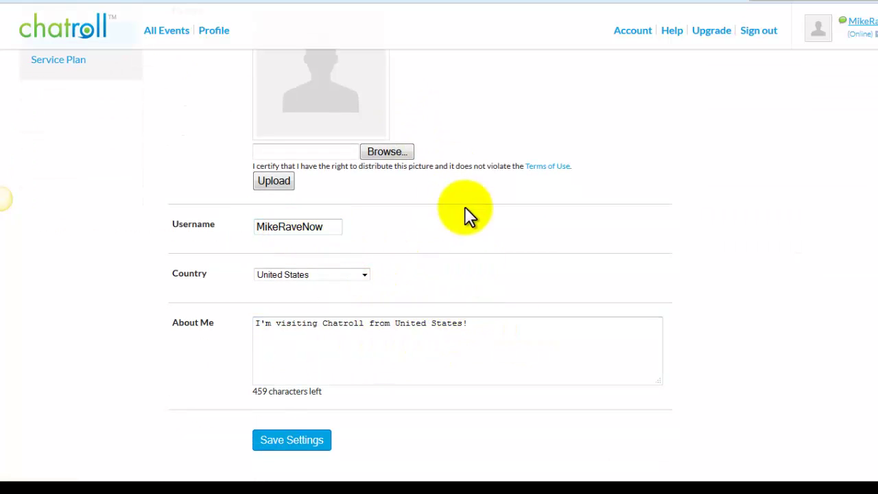
click(376, 152)
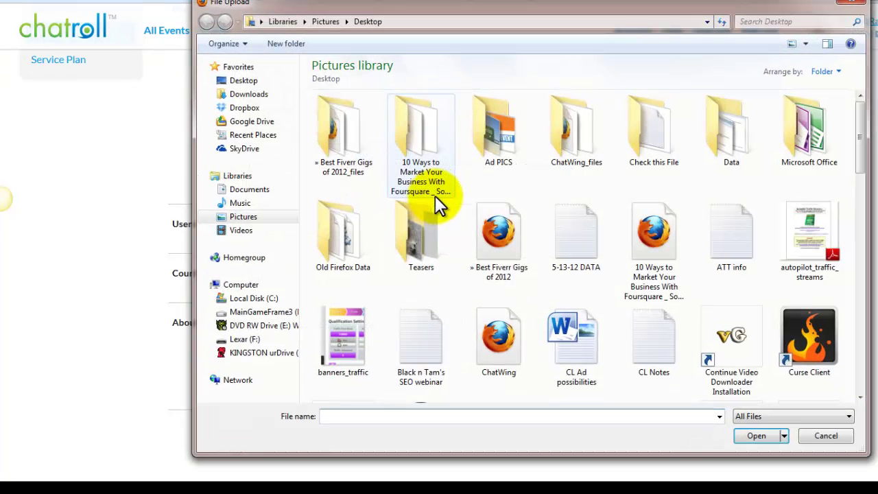
click(244, 216)
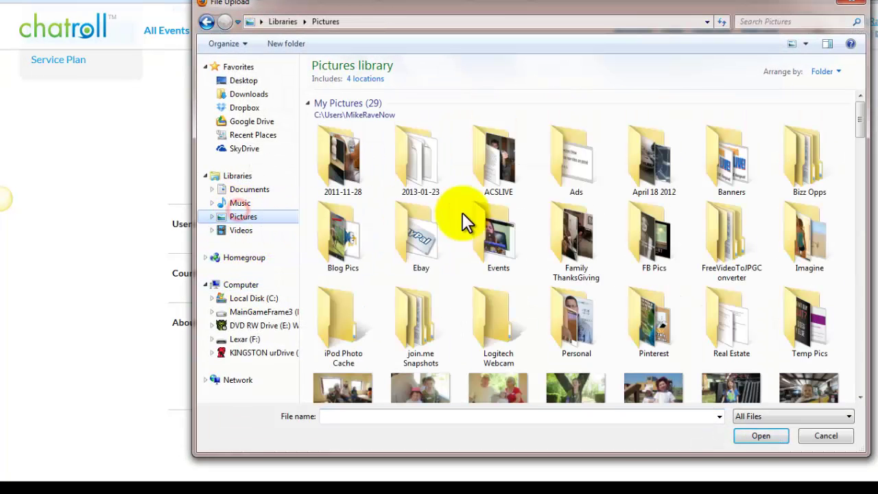
double_click(565, 320)
double_click(504, 383)
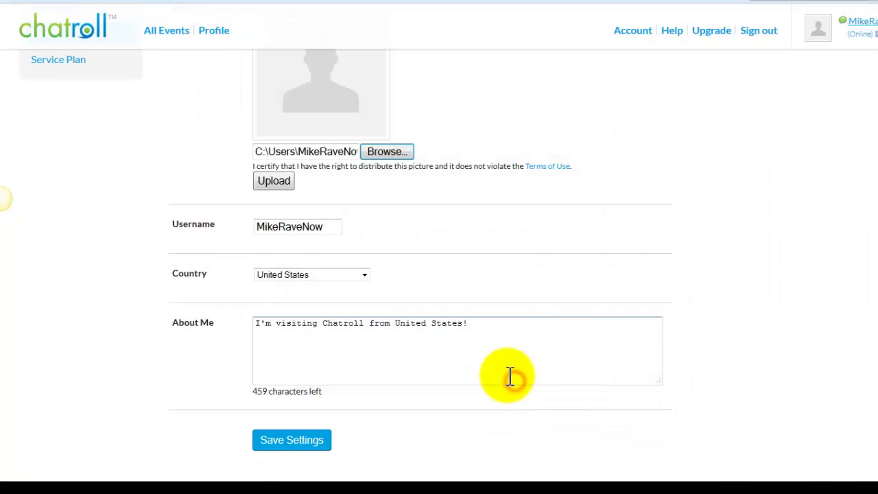
click(265, 183)
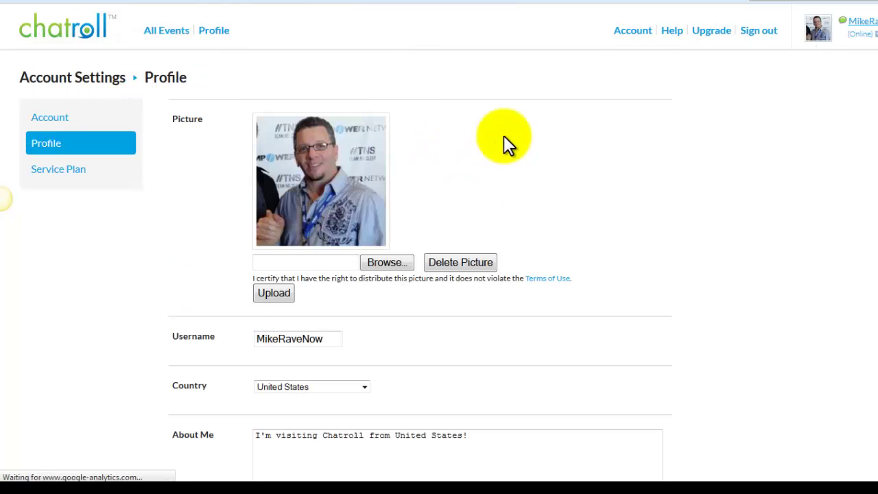
scroll(460, 235, down, 3)
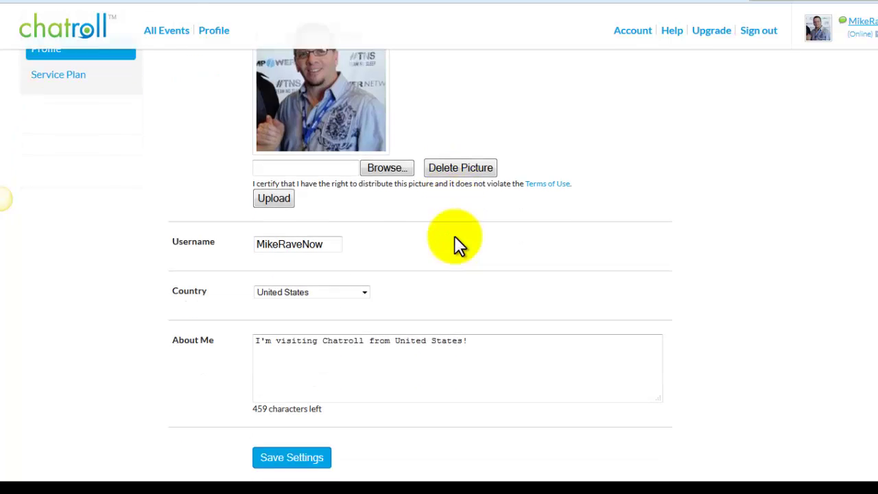
click(321, 441)
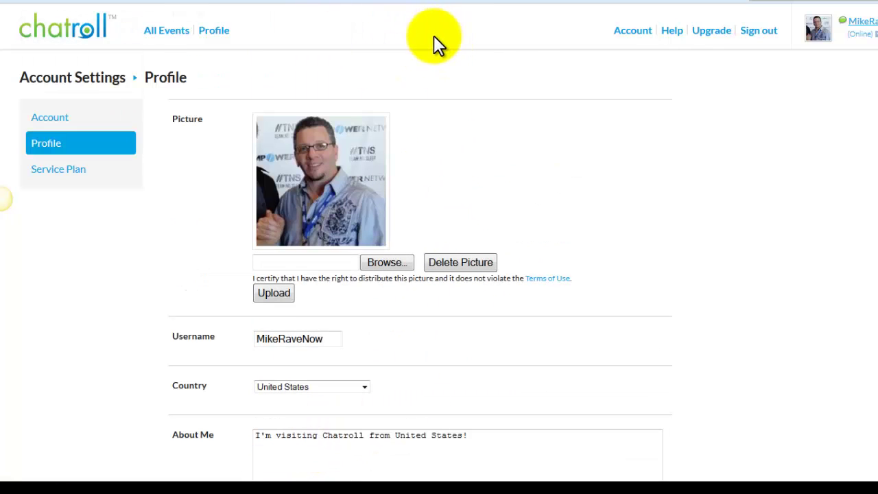
key(ctrl+Tab)
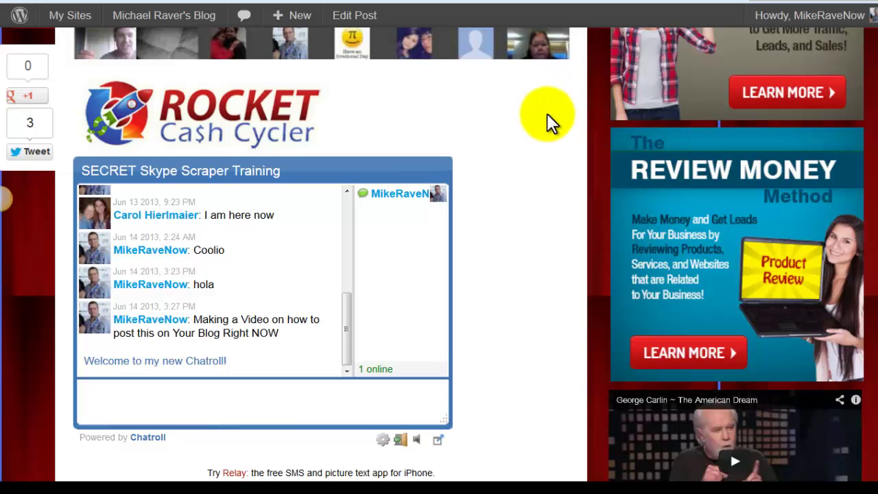
- Check the new profile photo in the live post's chat box, then reopen the post editor
scroll(547, 114, down, 5)
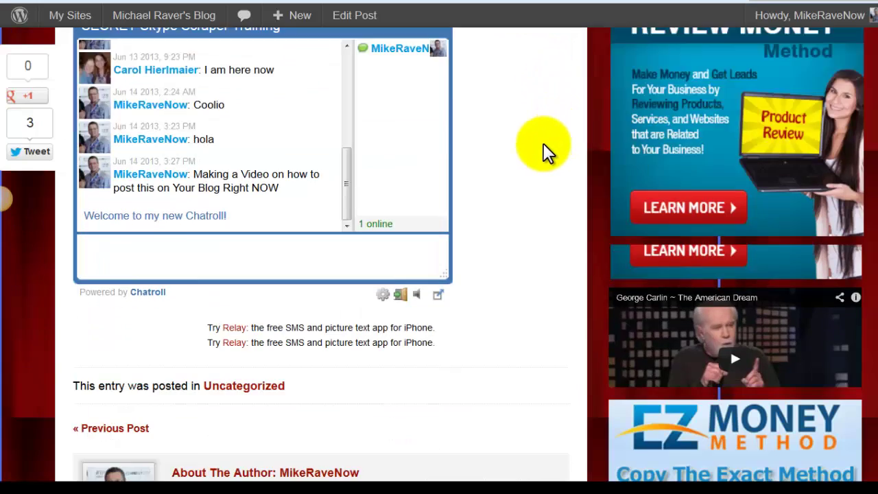
scroll(536, 140, up, 2)
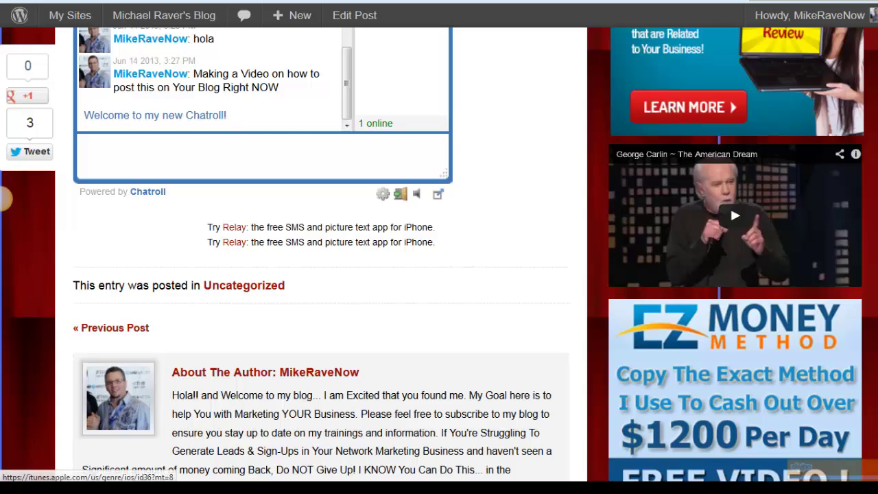
click(355, 15)
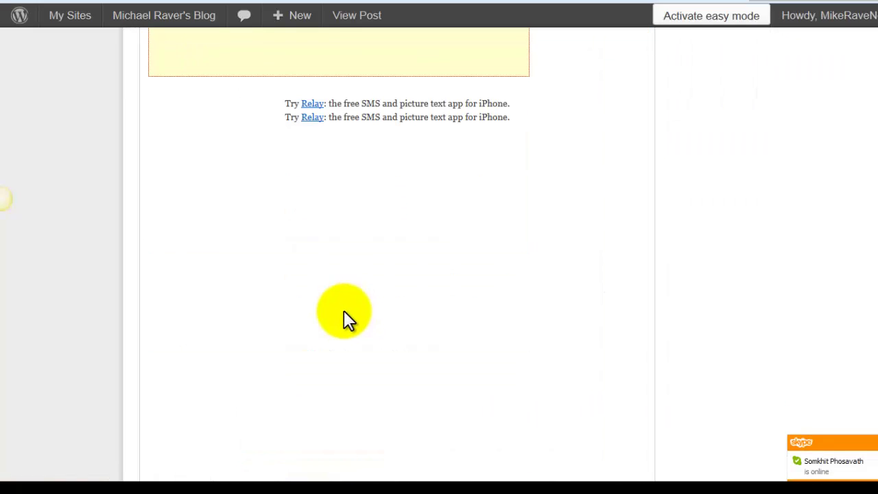
right_click(214, 299)
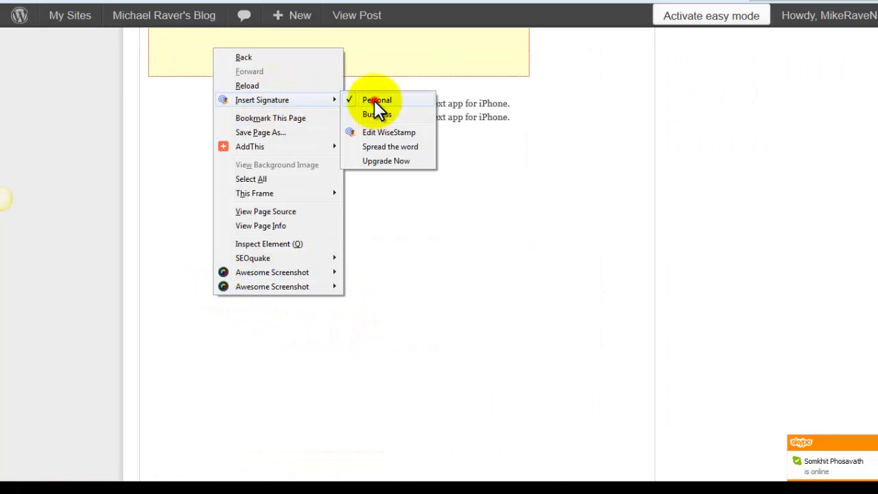
- Insert the Personal signature into the post and scroll through the editor to check it
click(375, 110)
scroll(468, 364, down, 3)
scroll(468, 364, down, 10)
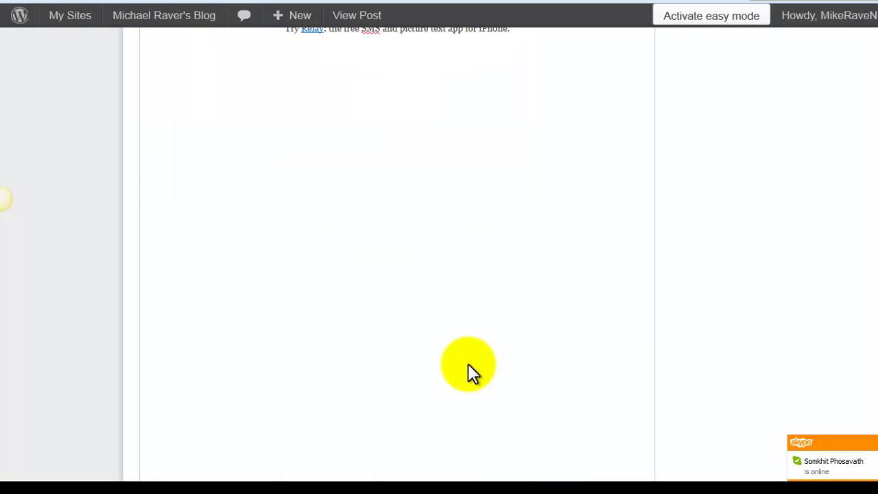
scroll(468, 364, up, 4)
scroll(468, 364, up, 12)
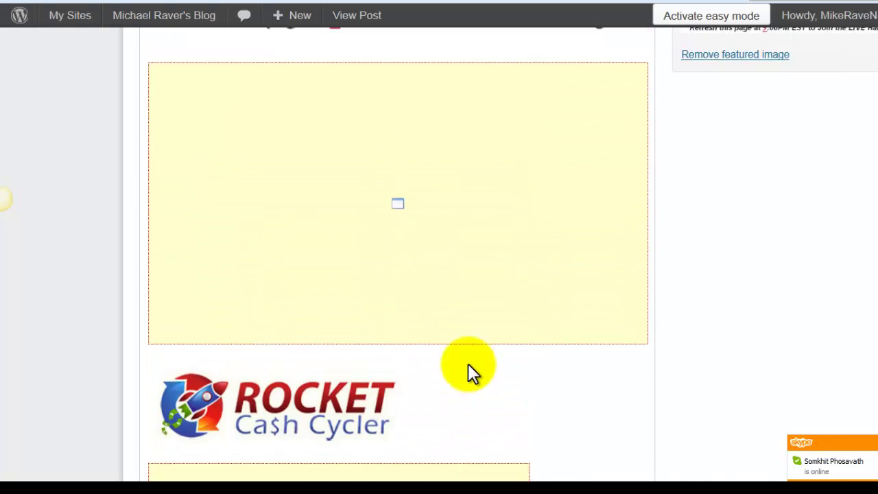
scroll(471, 365, up, 5)
scroll(481, 350, down, 4)
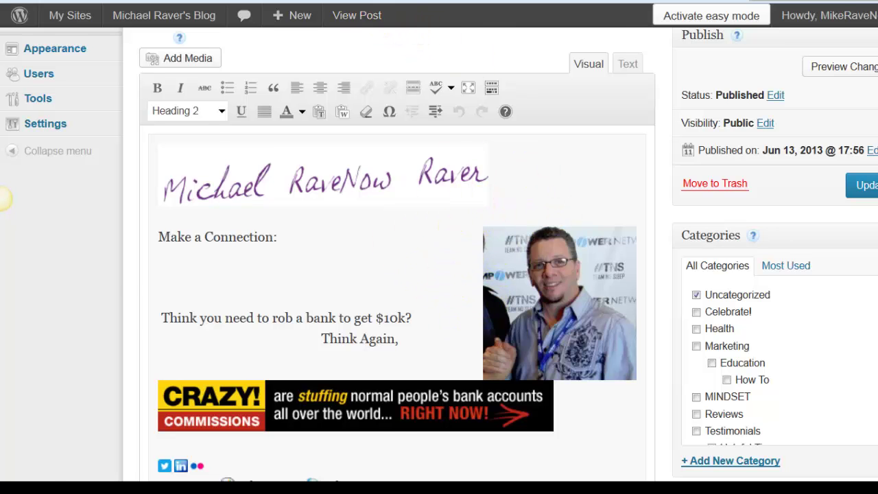
- Return to the live post and find the SECRET Skype Scraper Trainers Meeting video under the banner
key(ctrl+Tab)
scroll(520, 315, up, 5)
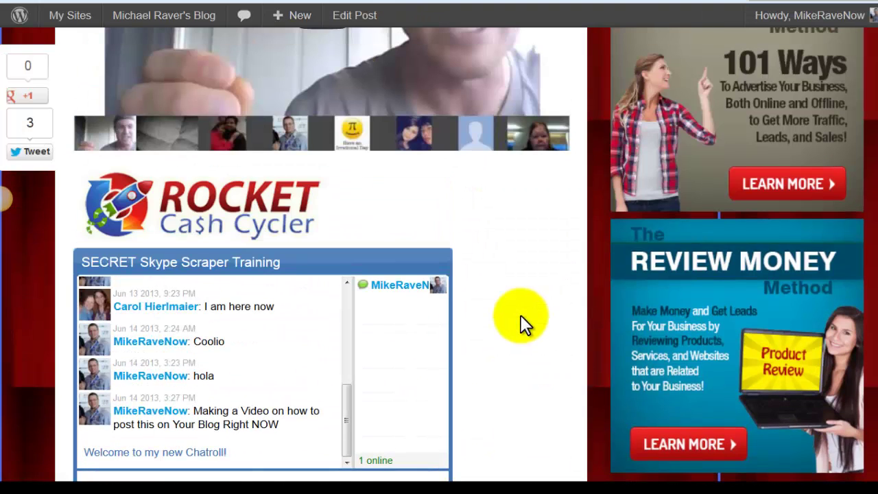
scroll(521, 315, up, 8)
scroll(520, 319, down, 3)
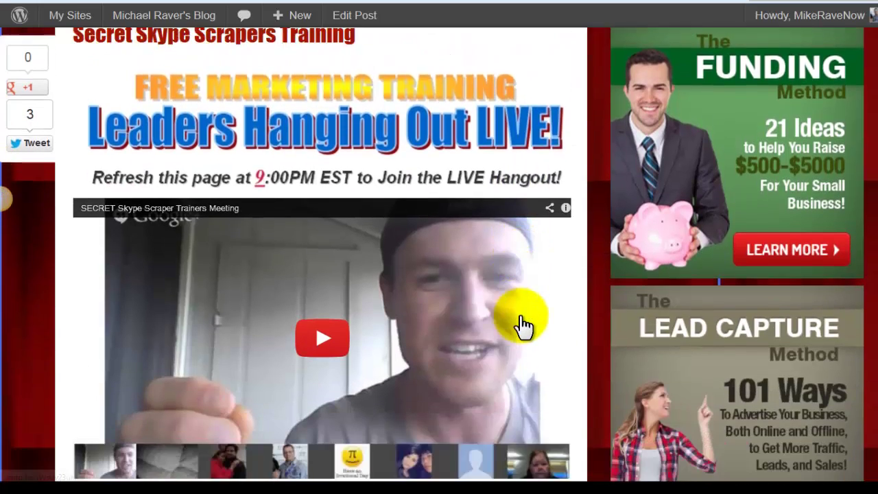
scroll(522, 323, down, 3)
scroll(526, 352, up, 2)
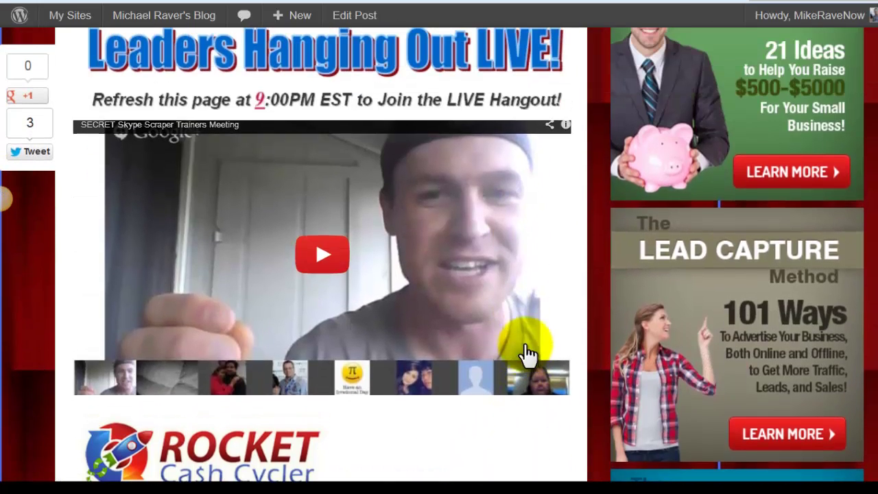